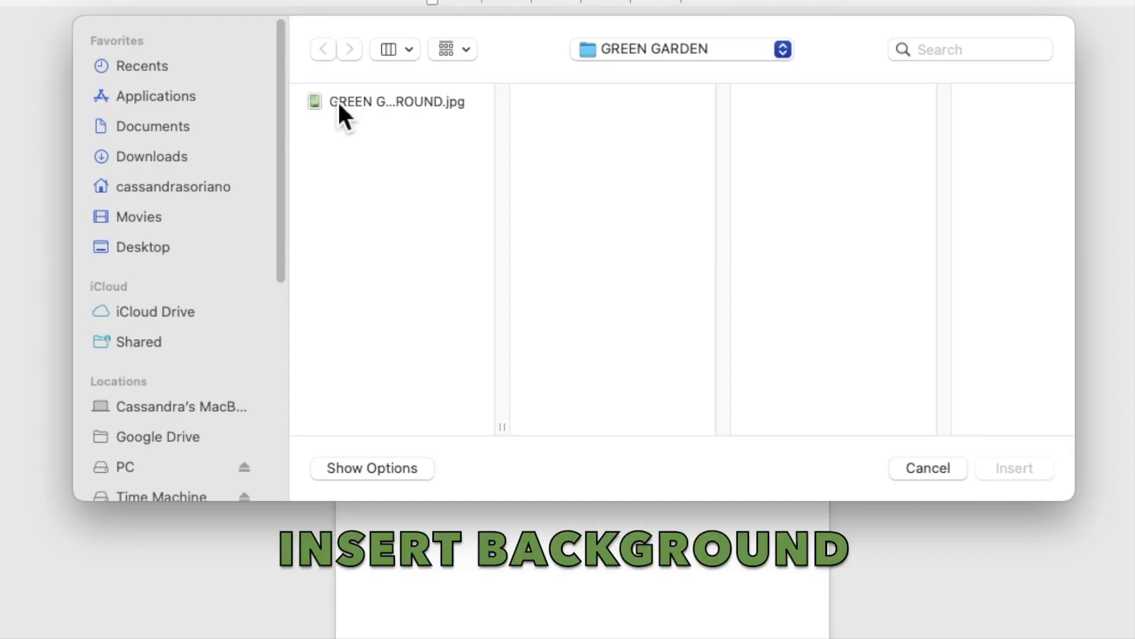
Insert GREEN GARDEN BACKGROUND.jpg and set its text wrapping to Behind Text.
{"action": "left_click", "coordinate": [395, 157]}
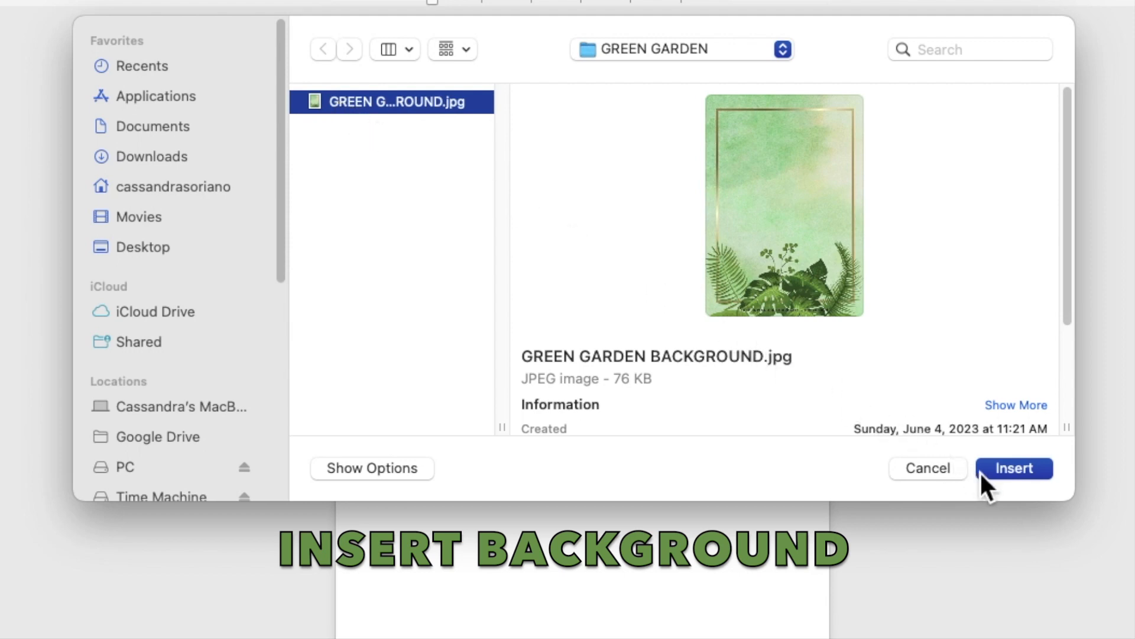
{"action": "left_click", "coordinate": [1012, 468]}
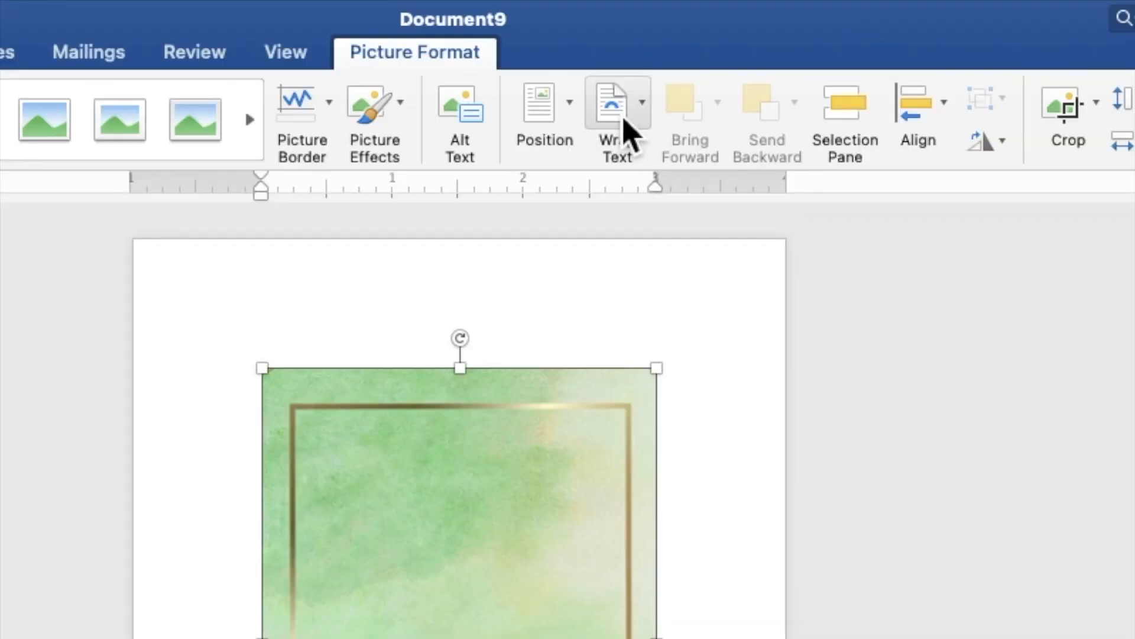
{"action": "left_click", "coordinate": [625, 120]}
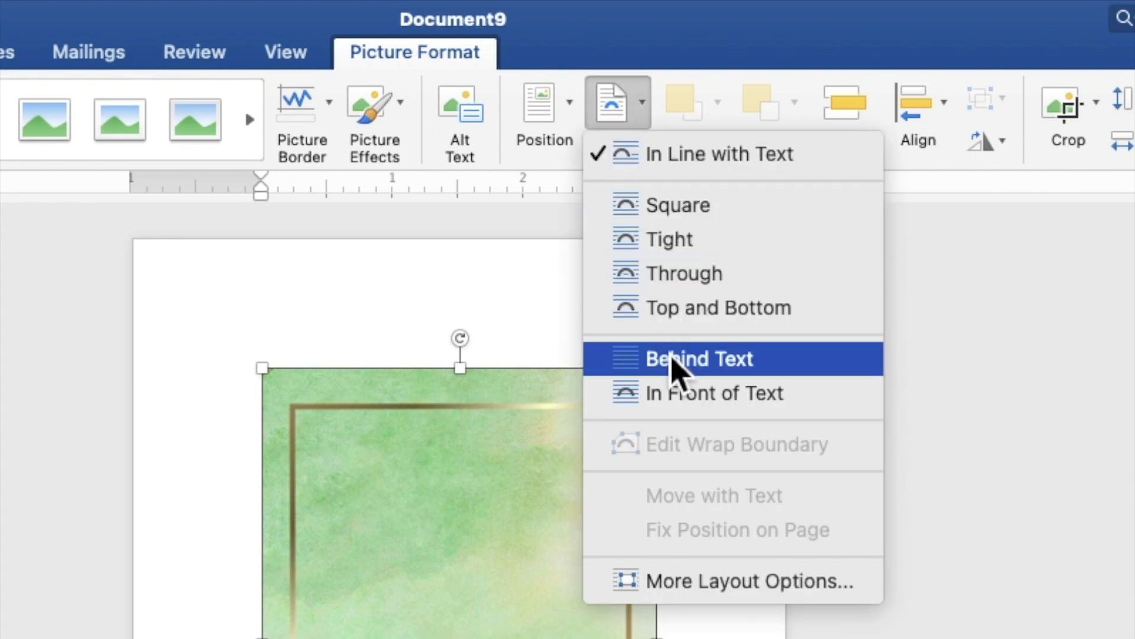
{"action": "left_click", "coordinate": [671, 362]}
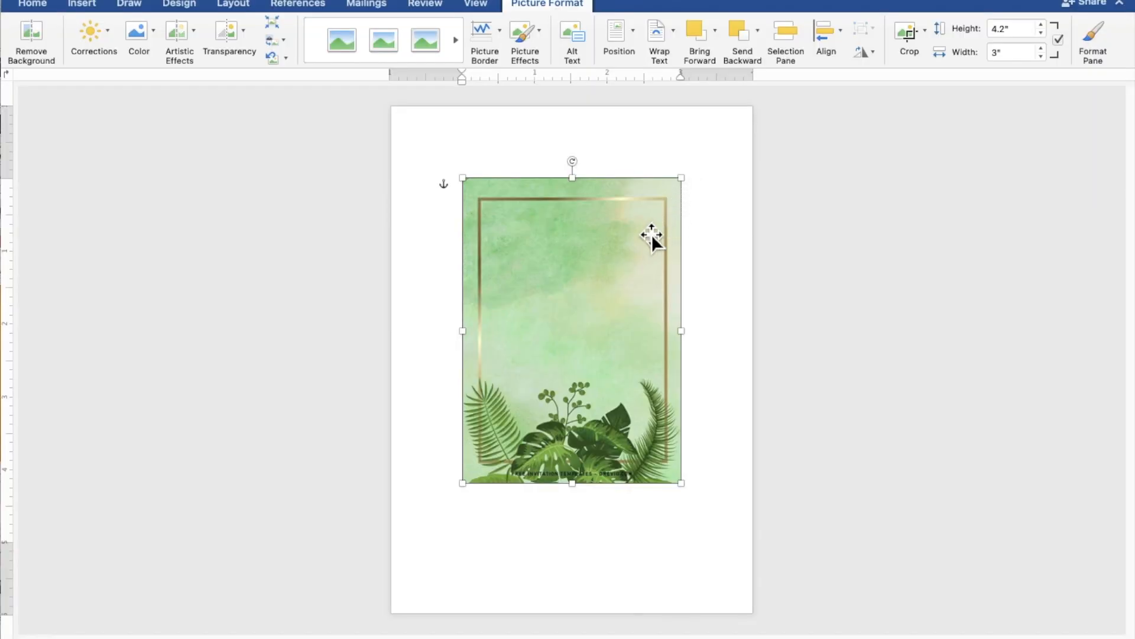
Move the background image to the top-left corner and resize it to fill the 7.28" × 5.21" page.
{"action": "left_click_drag", "start_coordinate": [605, 272], "coordinate": [534, 200]}
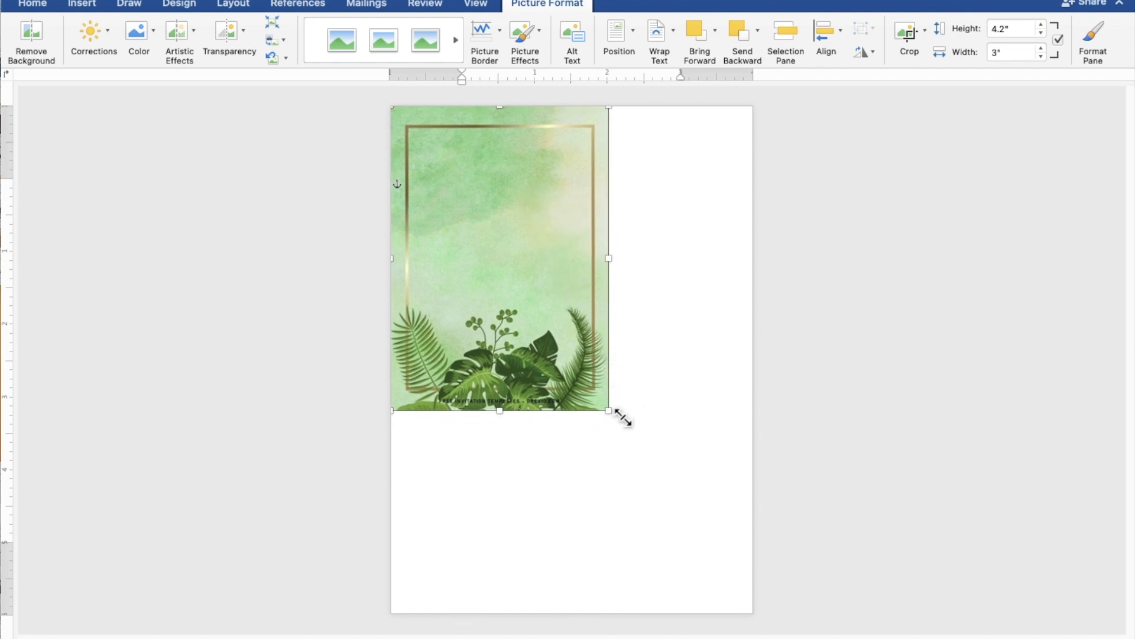
{"action": "left_click_drag", "start_coordinate": [619, 420], "coordinate": [772, 615]}
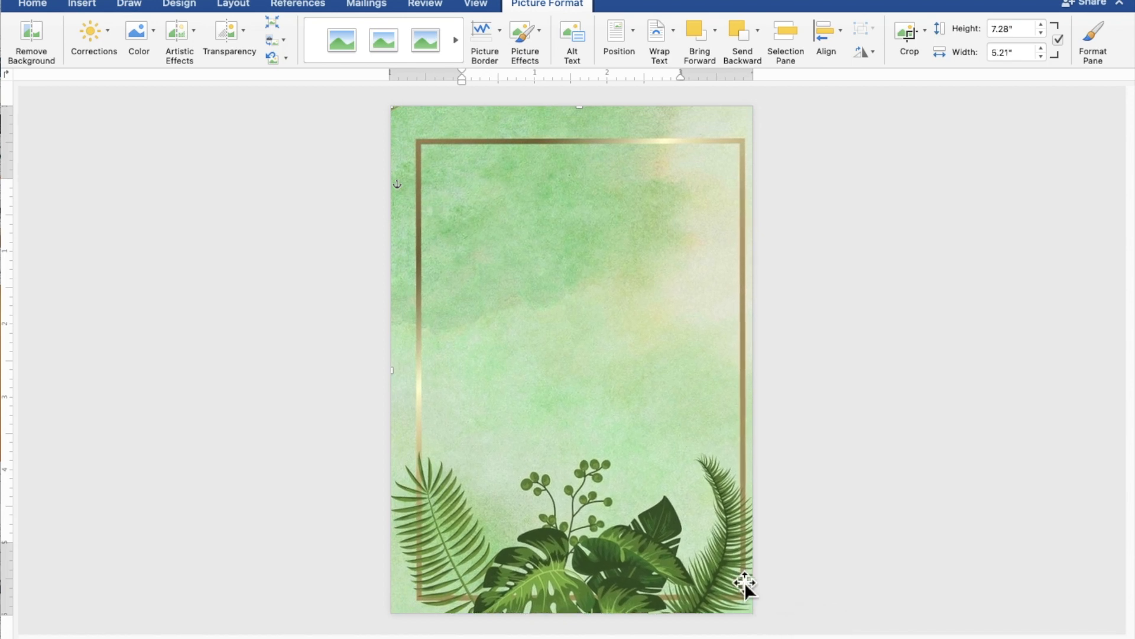
{"action": "left_click_drag", "start_coordinate": [743, 582], "coordinate": [738, 582]}
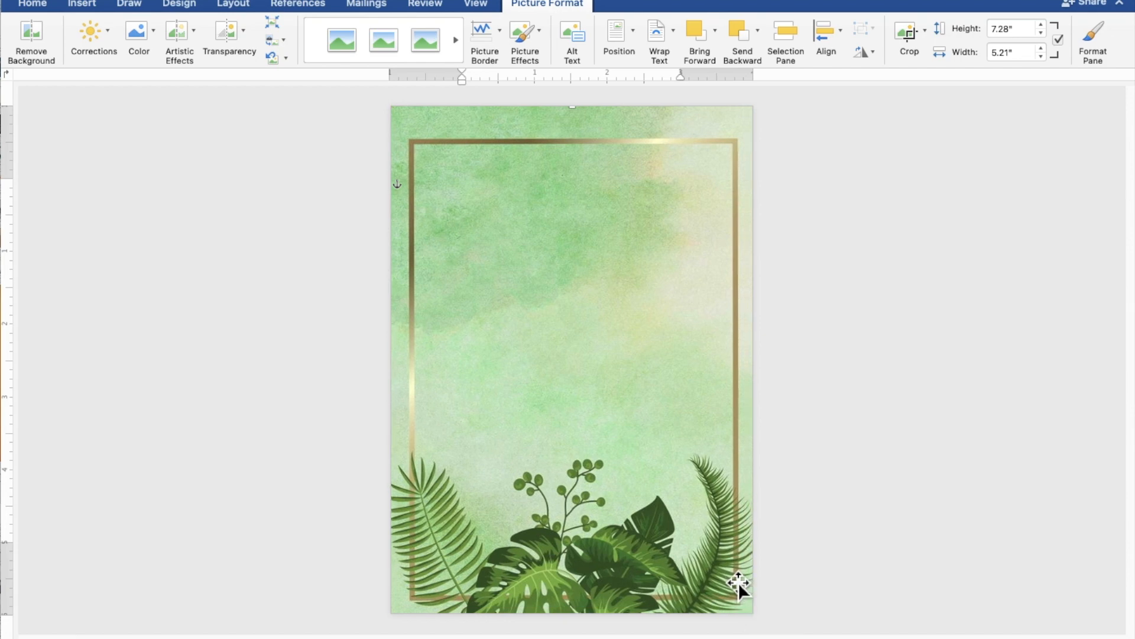
{"action": "left_click", "coordinate": [958, 535]}
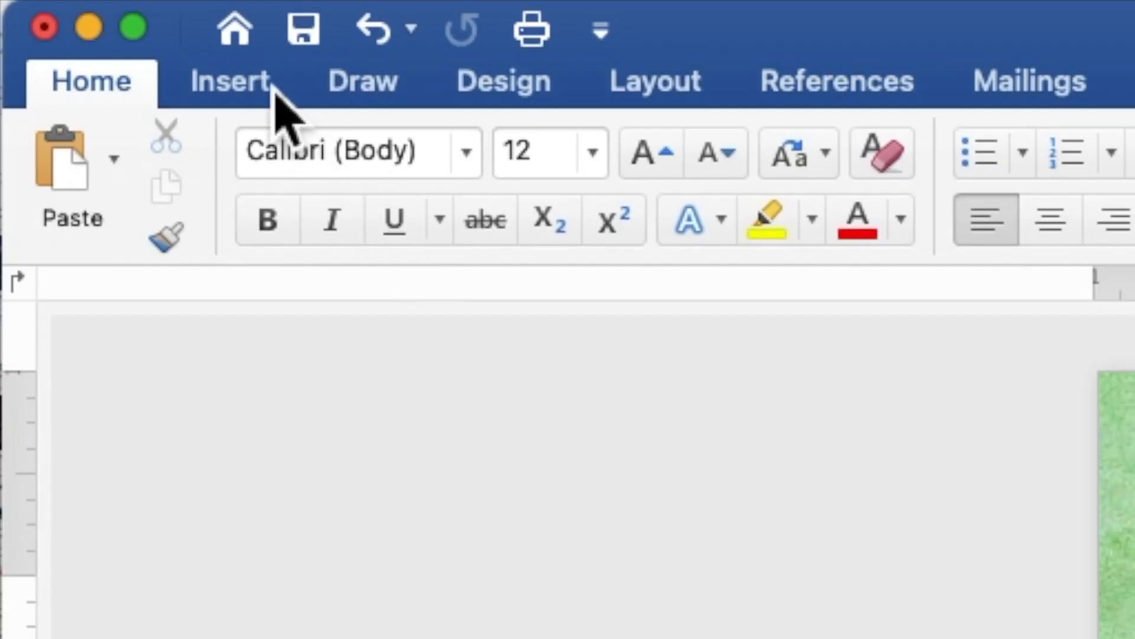
Draw a 4.64" × 4.83" rectangle from the page's top-left corner and enable text in it.
{"action": "left_click", "coordinate": [275, 90]}
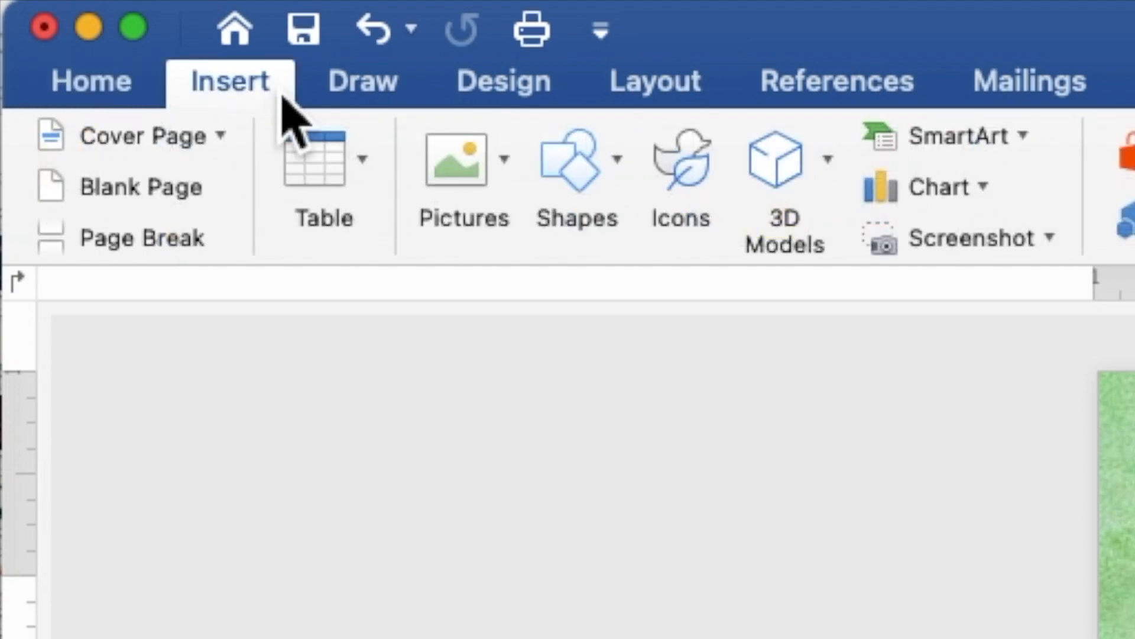
{"action": "left_click", "coordinate": [566, 172]}
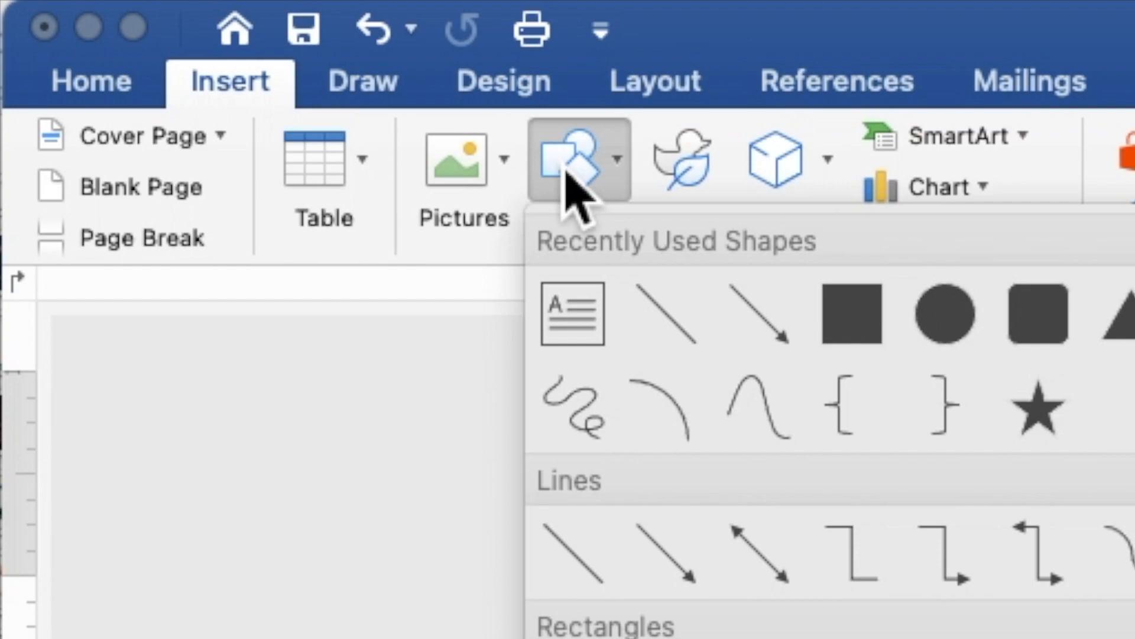
{"action": "left_click", "coordinate": [834, 316]}
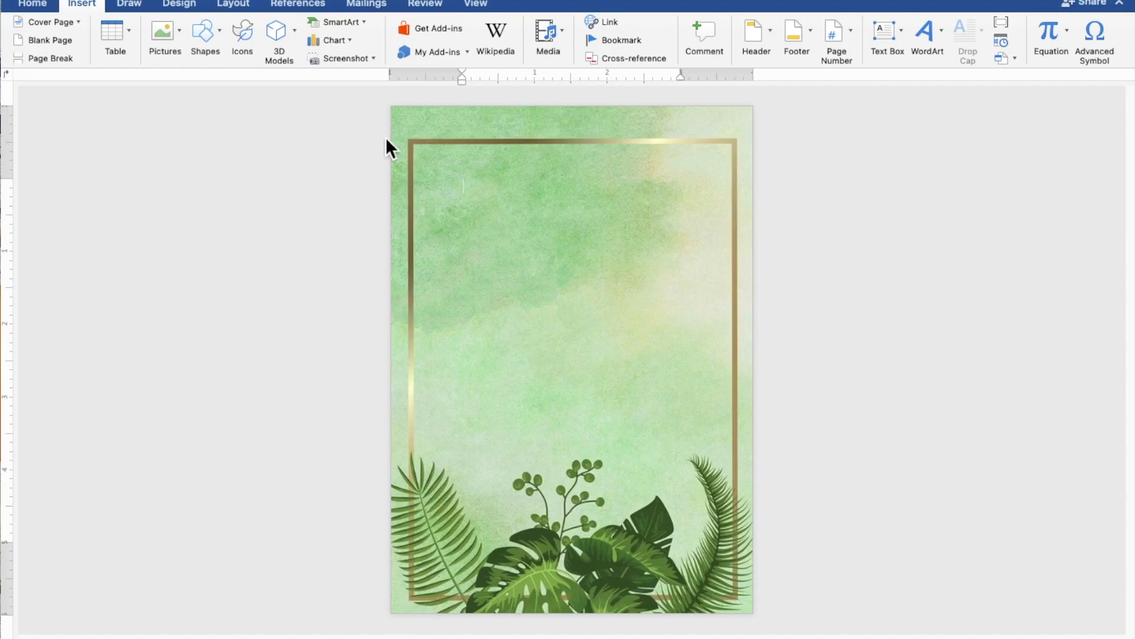
{"action": "mouse_move", "coordinate": [396, 132]}
{"action": "left_mouse_down"}
{"action": "mouse_move", "coordinate": [451, 330]}
{"action": "mouse_move", "coordinate": [589, 451]}
{"action": "mouse_move", "coordinate": [756, 476]}
{"action": "left_mouse_up"}
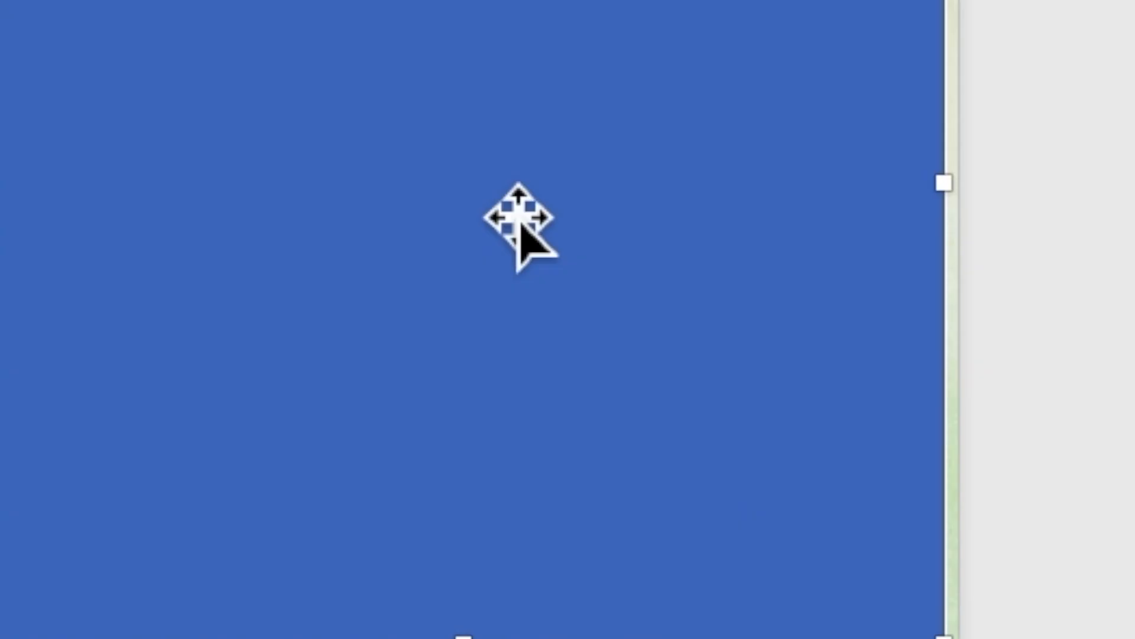
{"action": "right_click", "coordinate": [586, 309]}
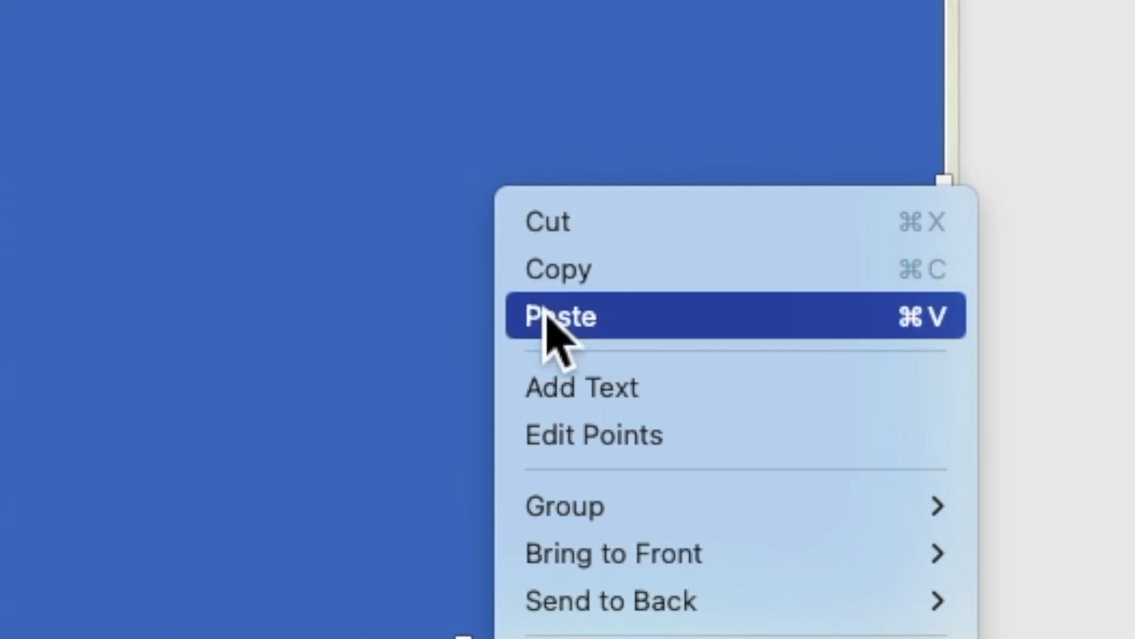
{"action": "left_click", "coordinate": [560, 390]}
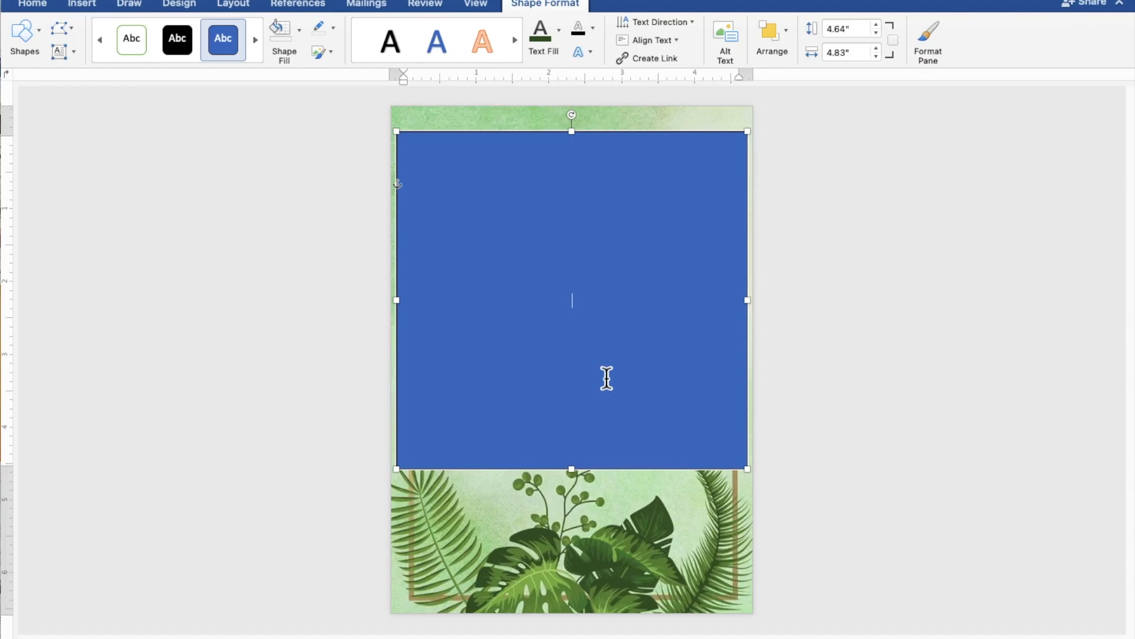
{"action": "scroll", "coordinate": [607, 378], "scroll_direction": "up", "scroll_amount": 5}
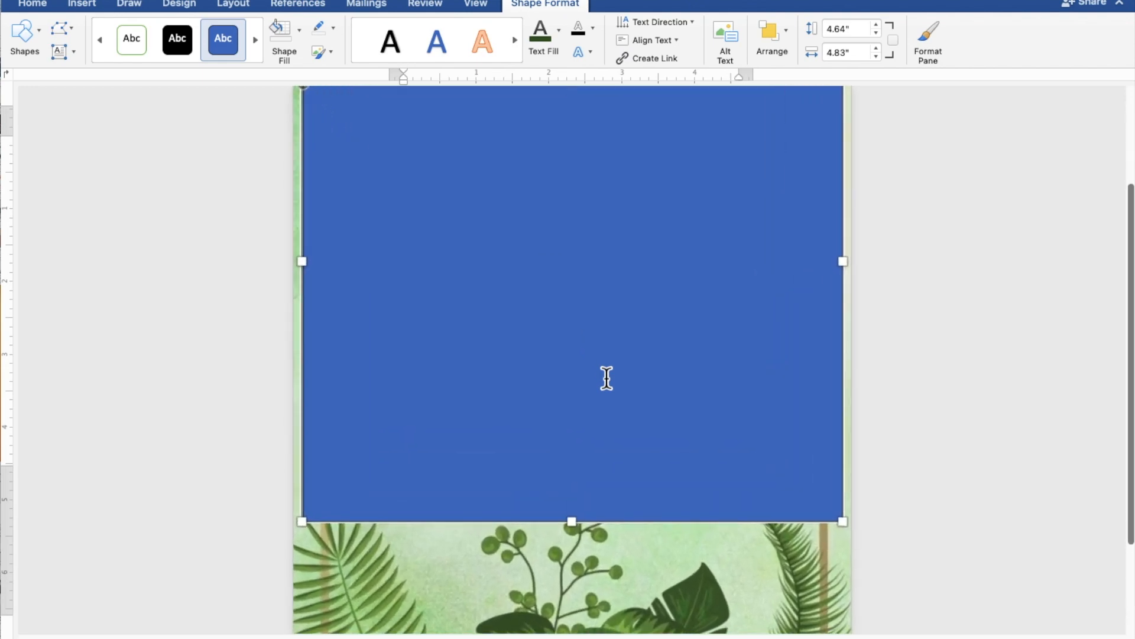
{"action": "scroll", "coordinate": [607, 378], "scroll_direction": "up", "scroll_amount": 3}
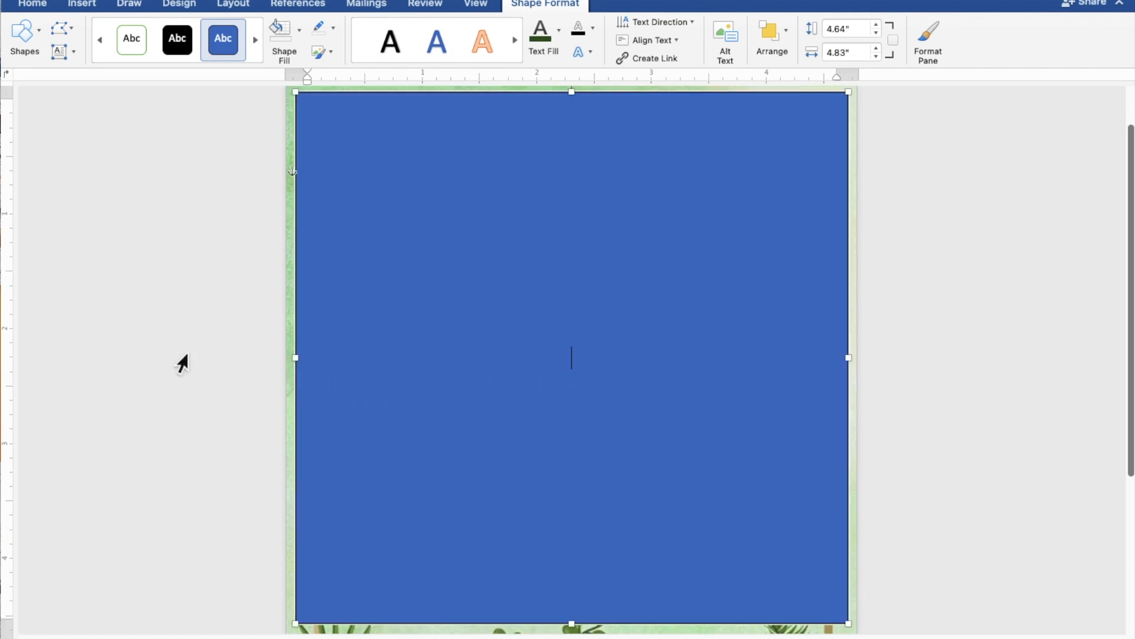
Type TOGETHER WITH THEIR FAMILIES, then the groom's name, AND, and the bride's name on separate lines.
{"action": "type", "text": "TOGETH"}
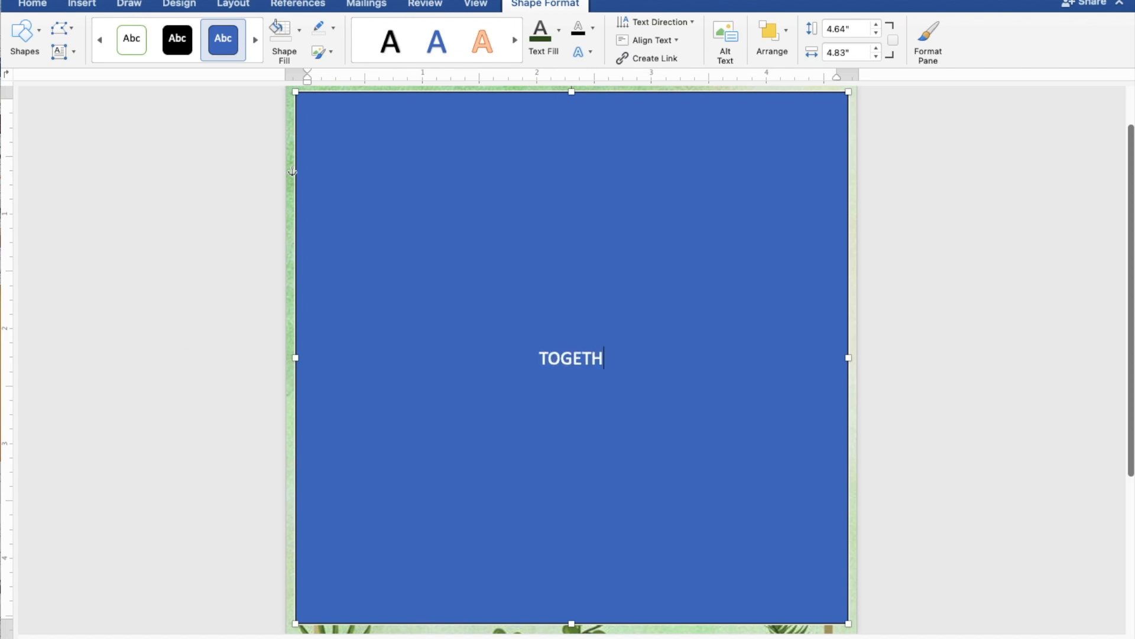
{"action": "type", "text": "ER WIT"}
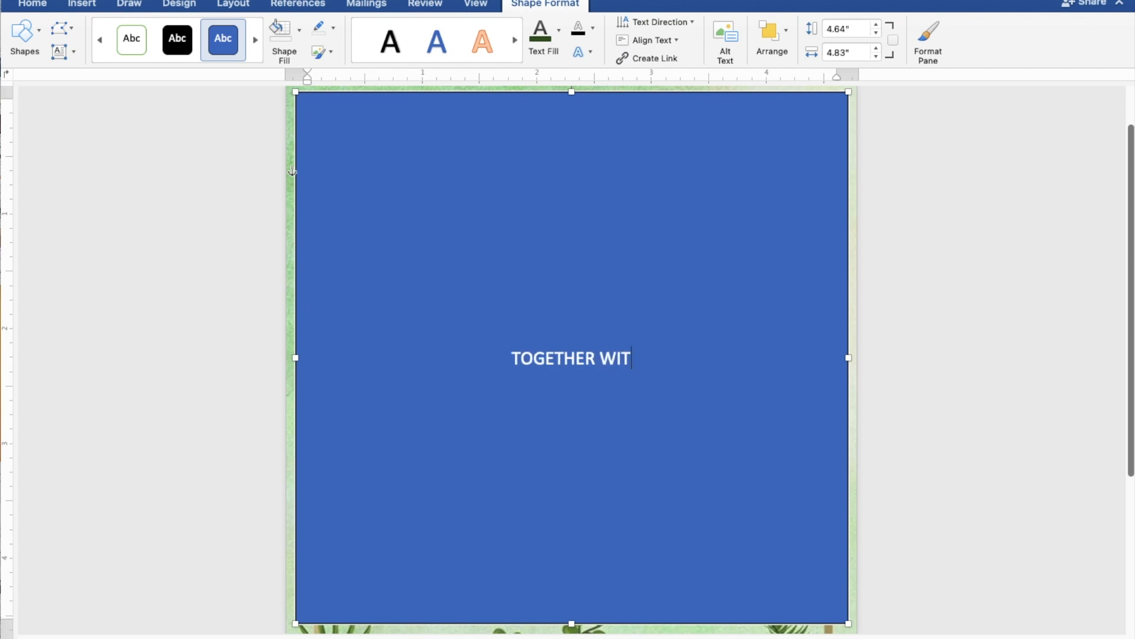
{"action": "type", "text": "H T"}
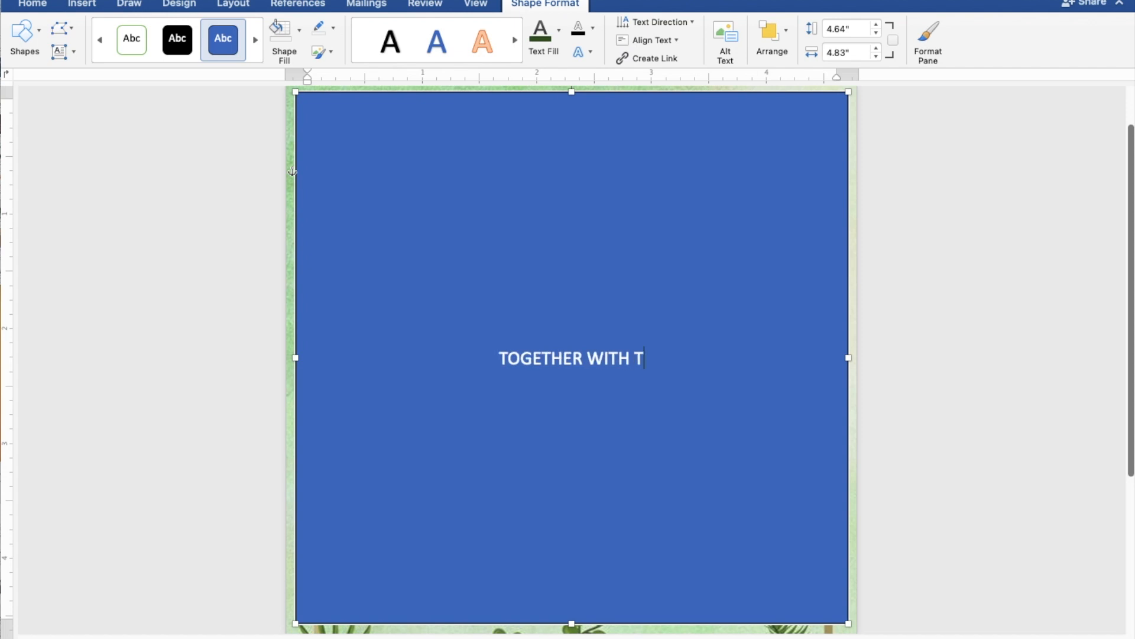
{"action": "type", "text": "HEI"}
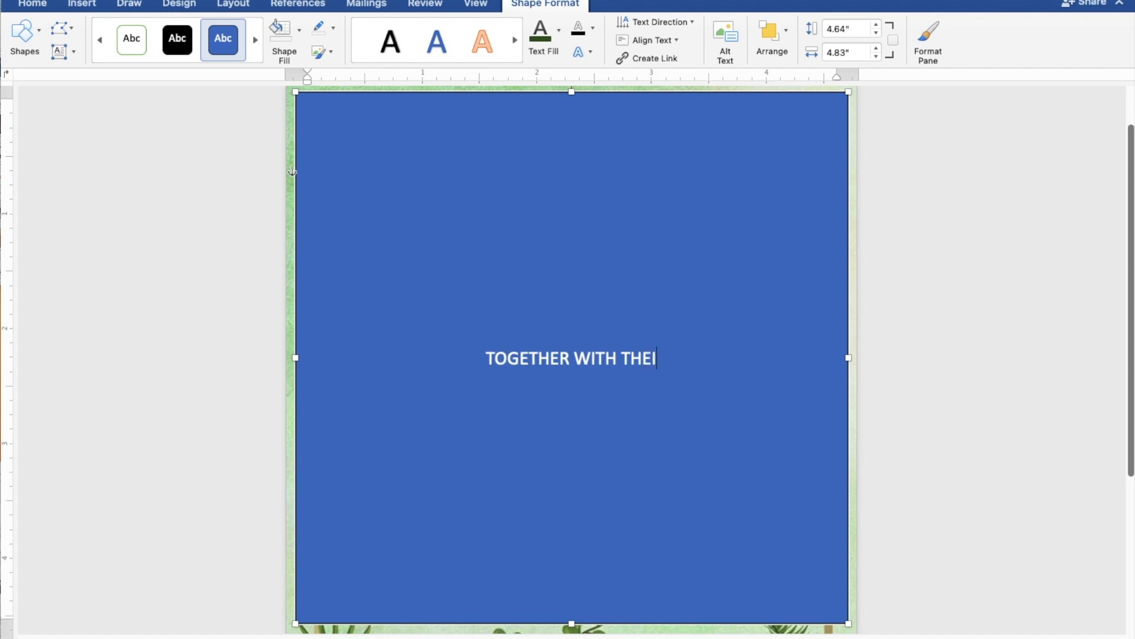
{"action": "type", "text": "R FA"}
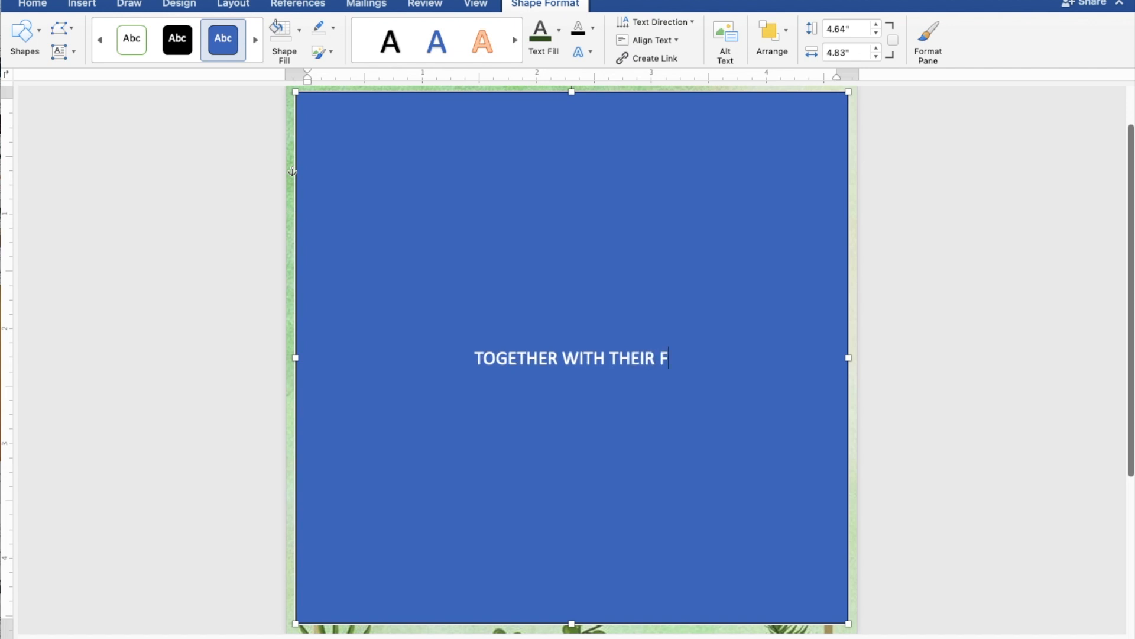
{"action": "type", "text": "MILIES"}
{"action": "key", "text": "Return"}
{"action": "key", "text": "Return"}
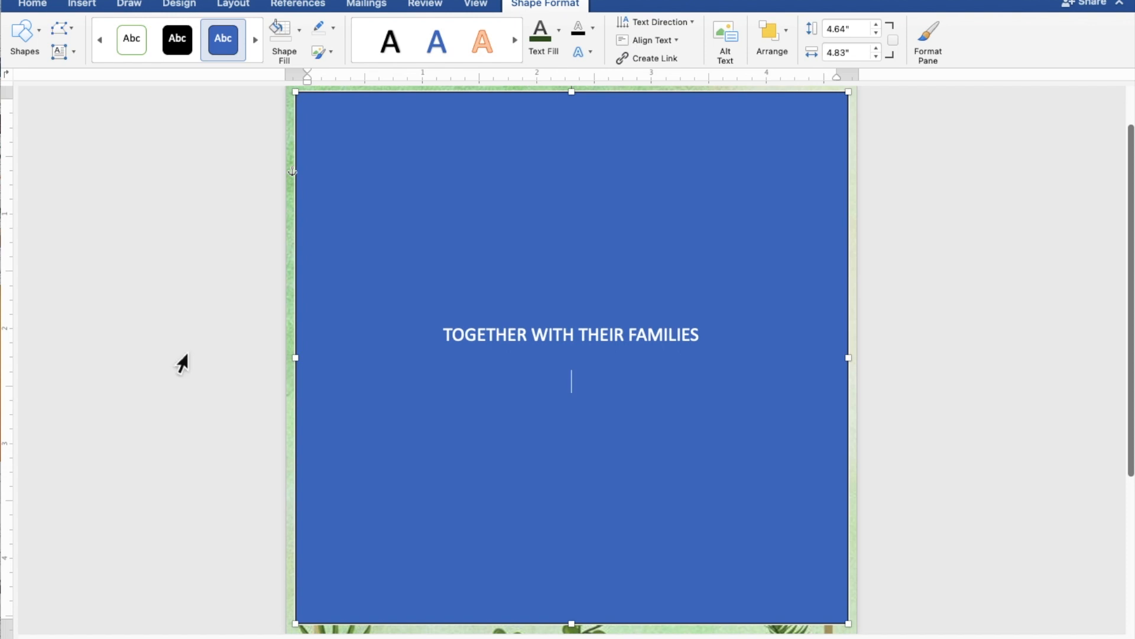
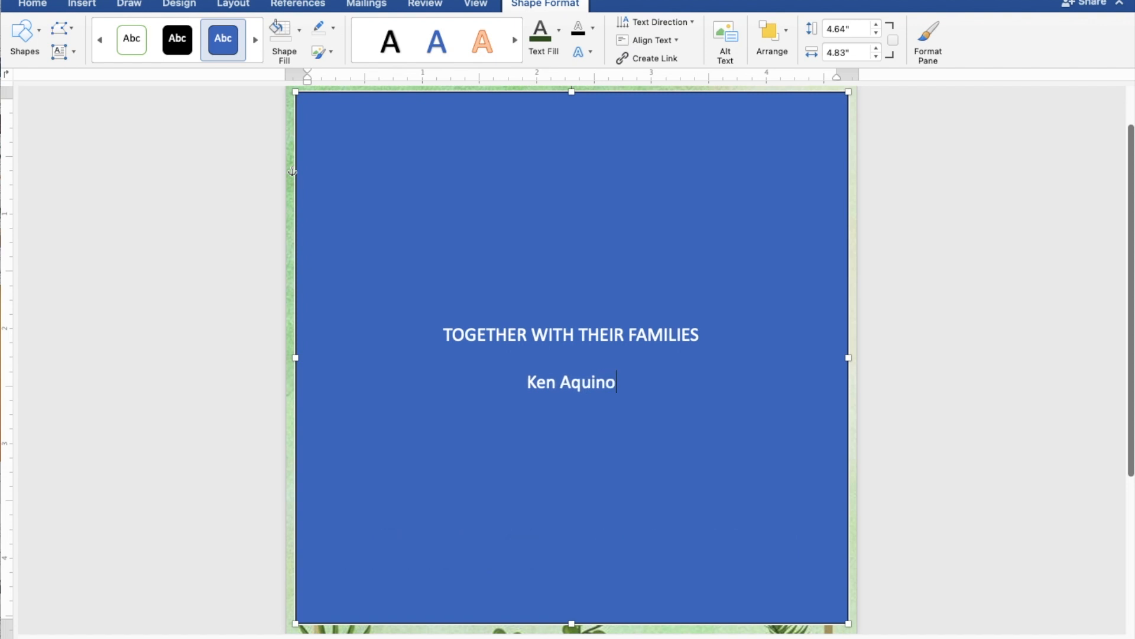
{"action": "key", "text": "Return"}
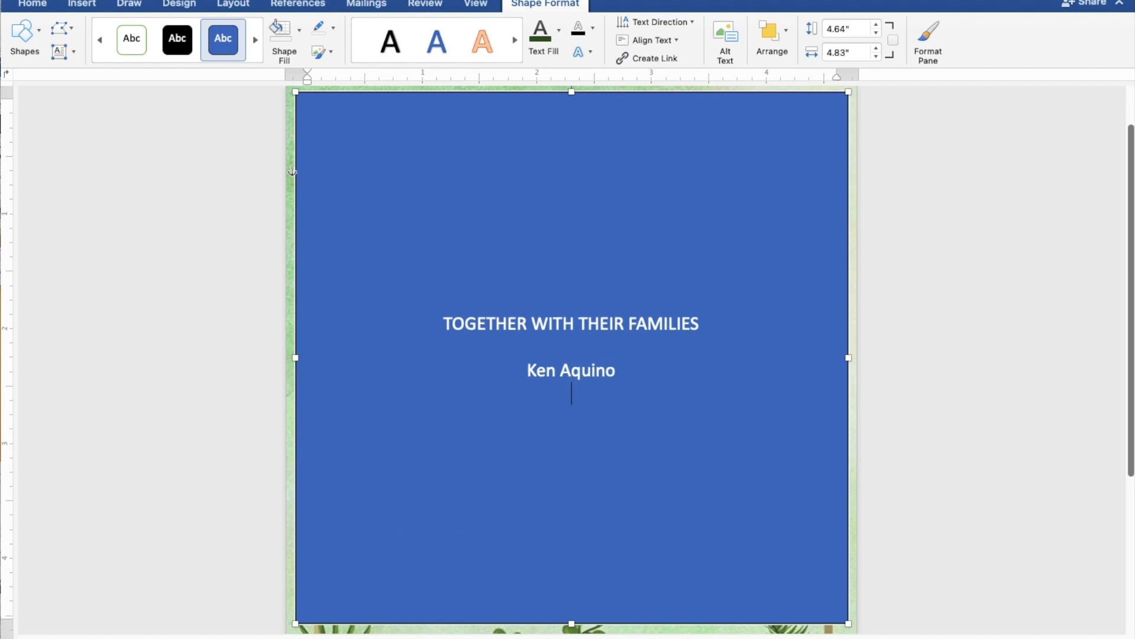
{"action": "type", "text": "AND"}
{"action": "key", "text": "Return"}
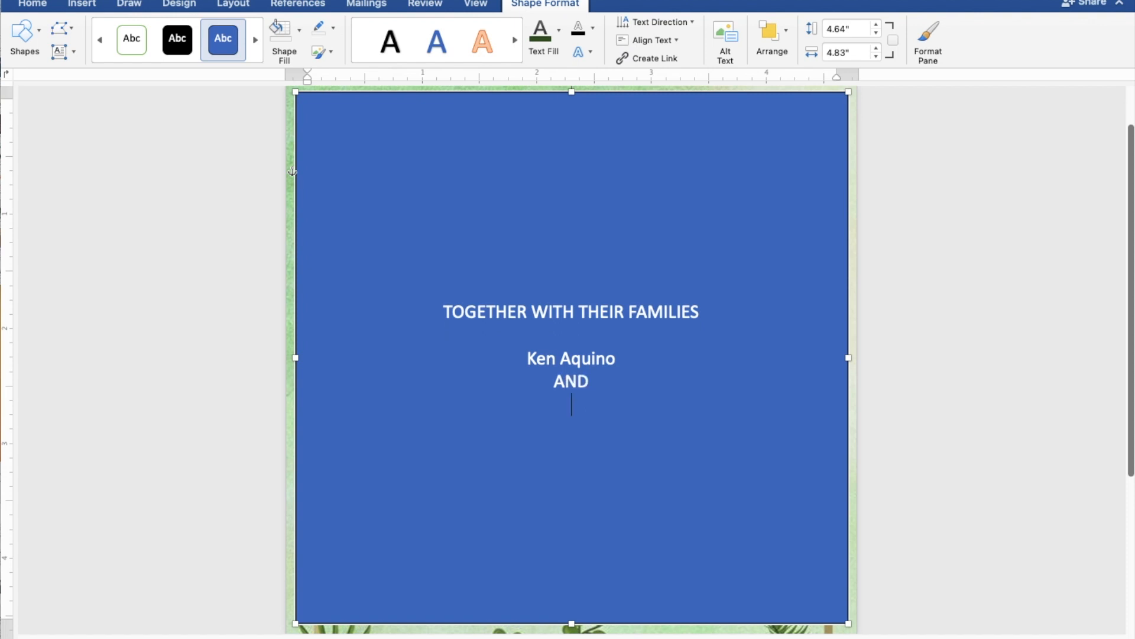
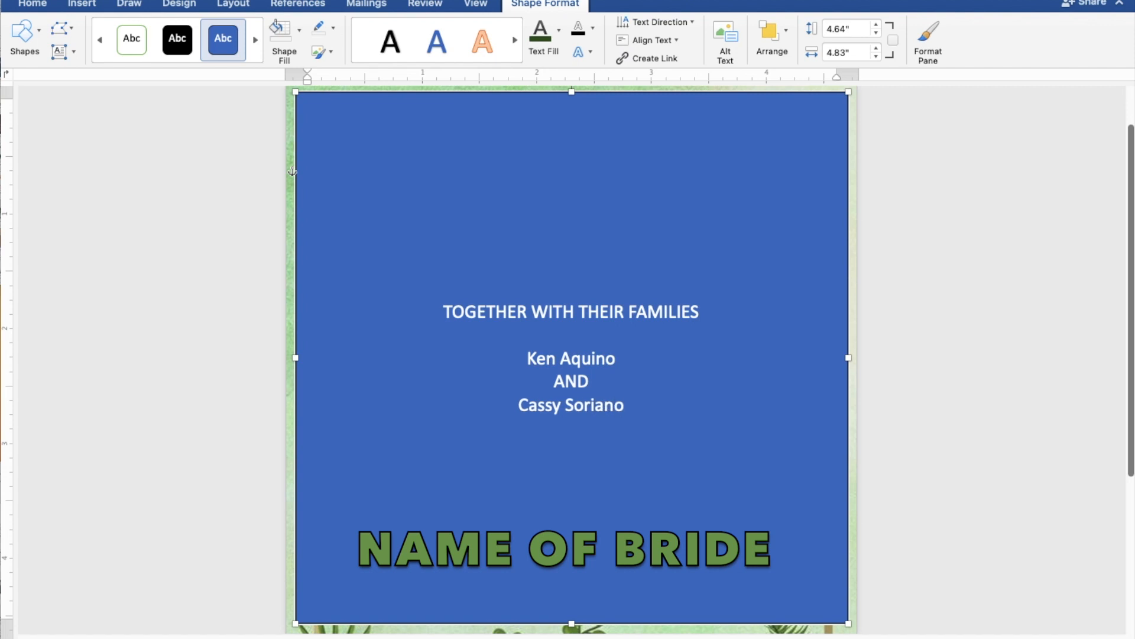
{"action": "key", "text": "Return"}
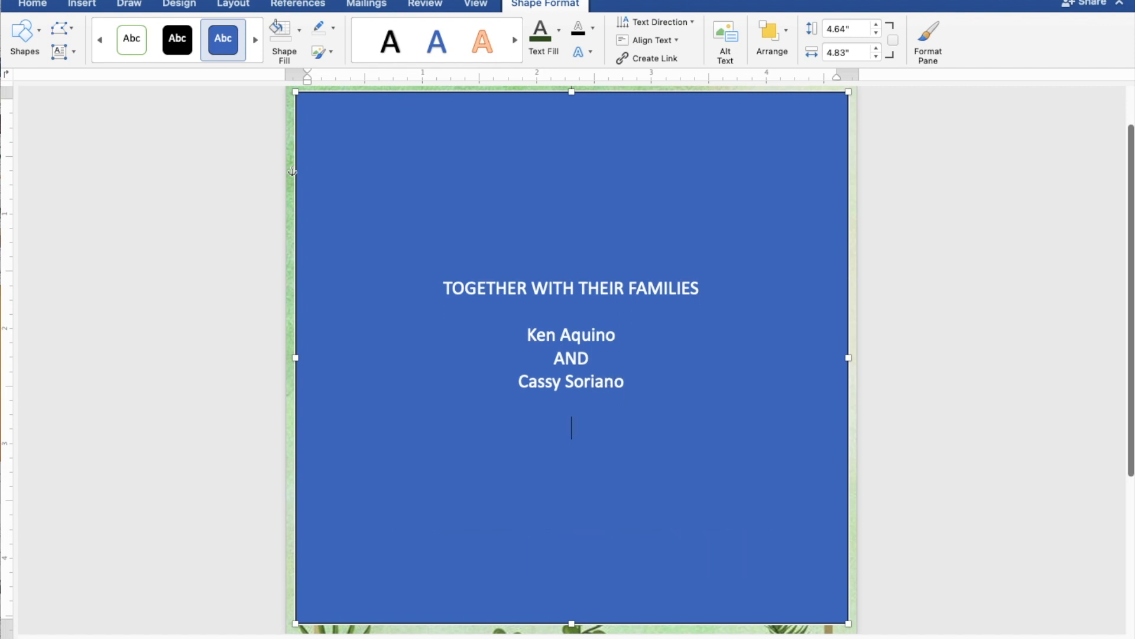
Add the lines REQUEST THE PLEASURE OF YOUR PRESENCE and AS THEY JOYFULLY UNITE IN MARRIAGE.
{"action": "type", "text": "REQUEST"}
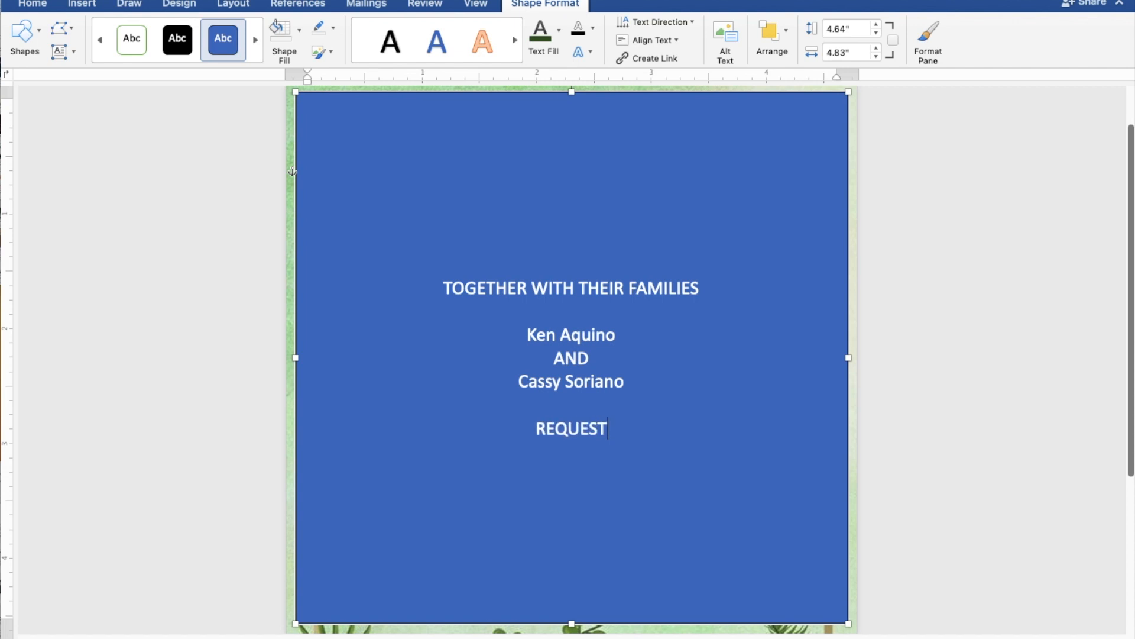
{"action": "type", "text": " THE "}
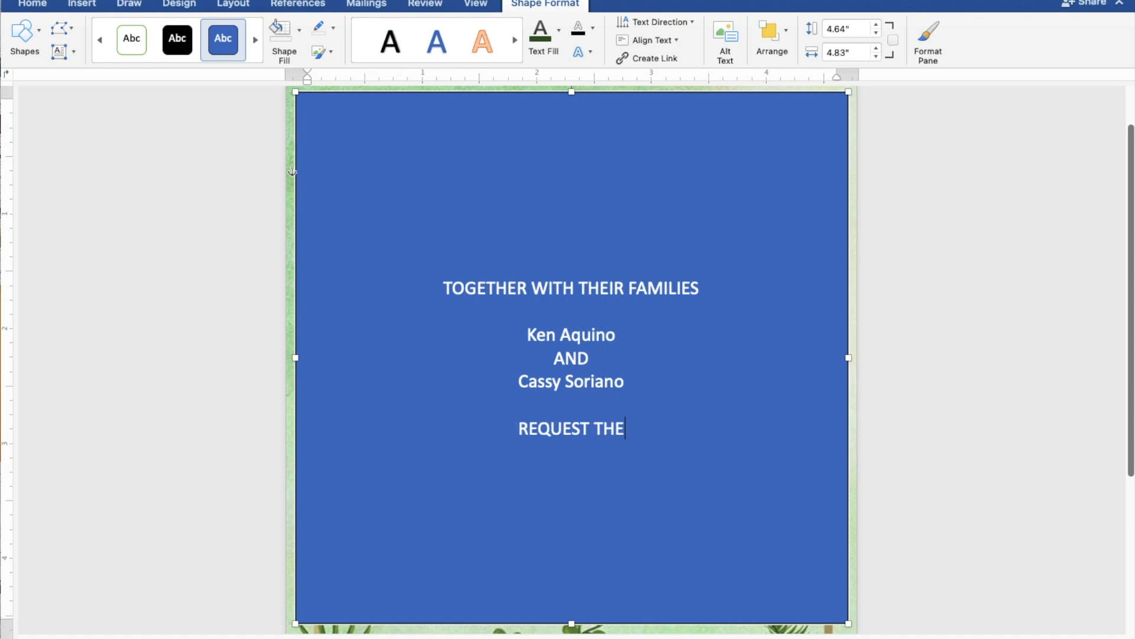
{"action": "type", "text": "PL"}
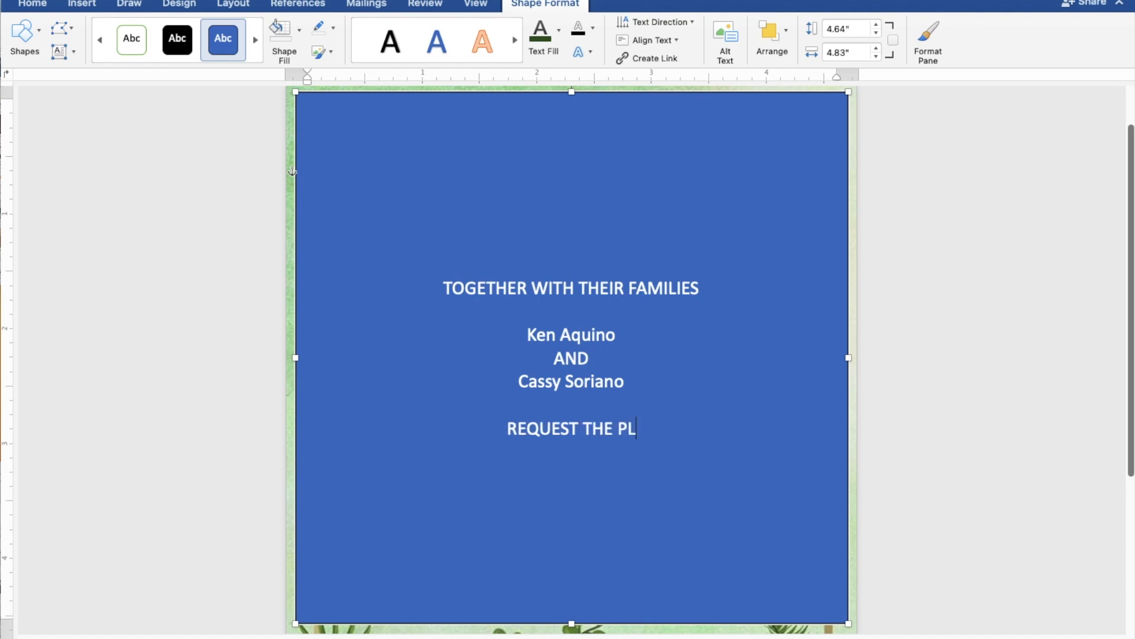
{"action": "type", "text": "EAS"}
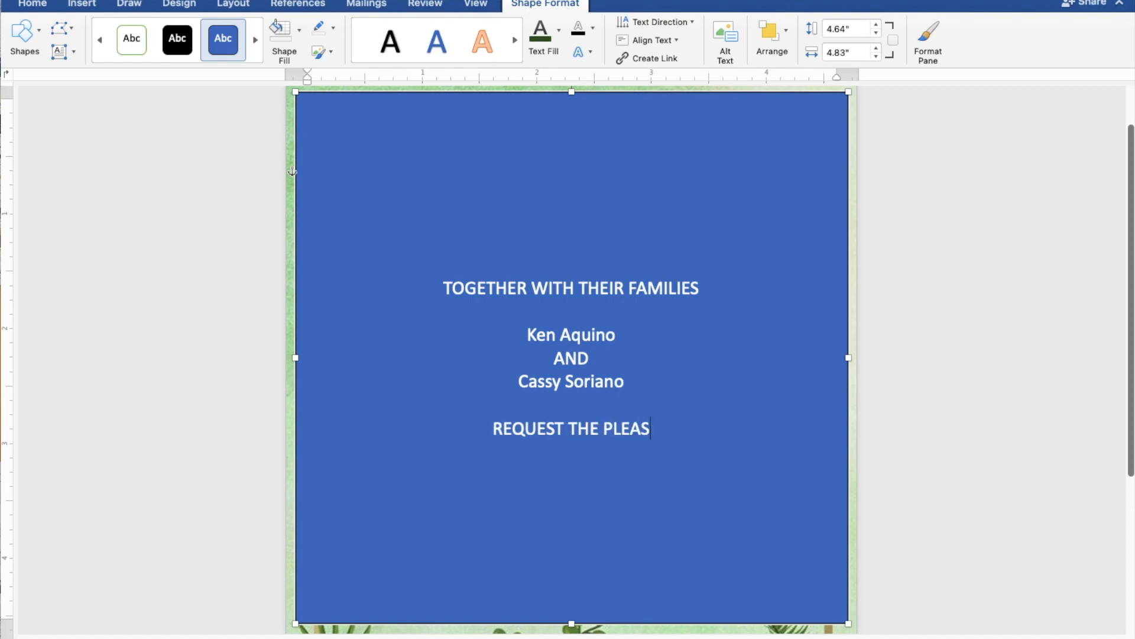
{"action": "type", "text": "URE"}
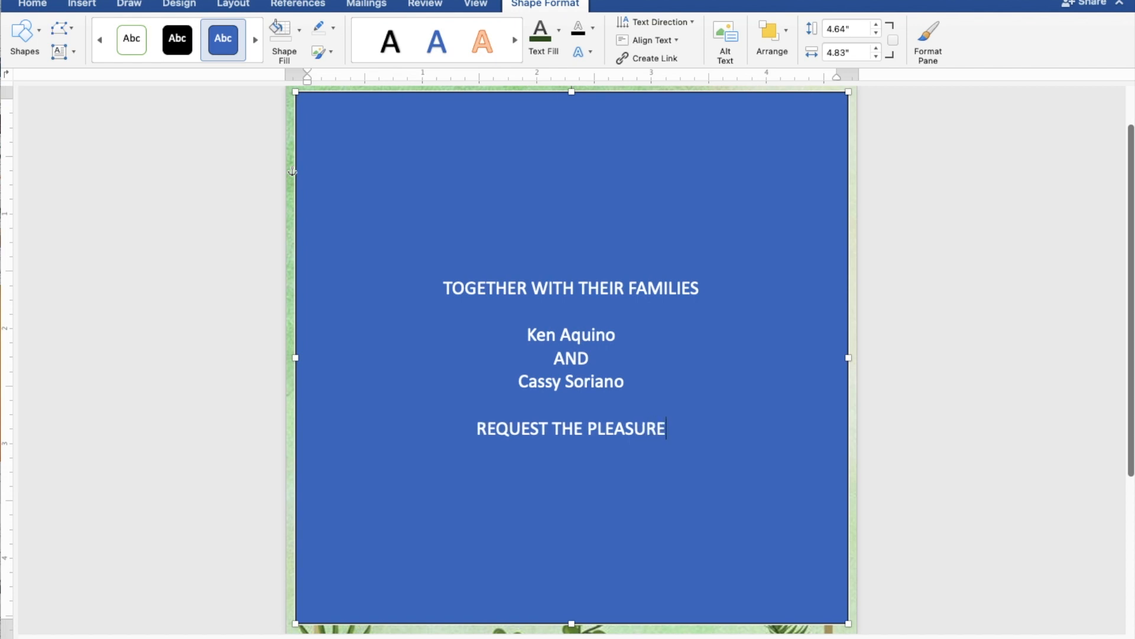
{"action": "type", "text": " OF "}
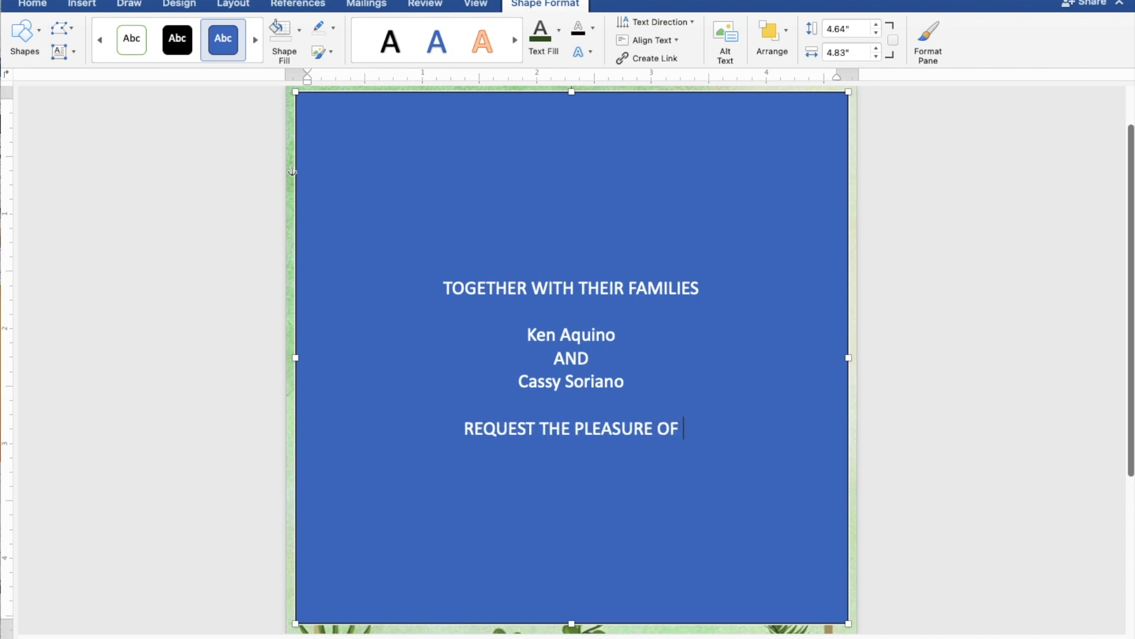
{"action": "type", "text": "YOU"}
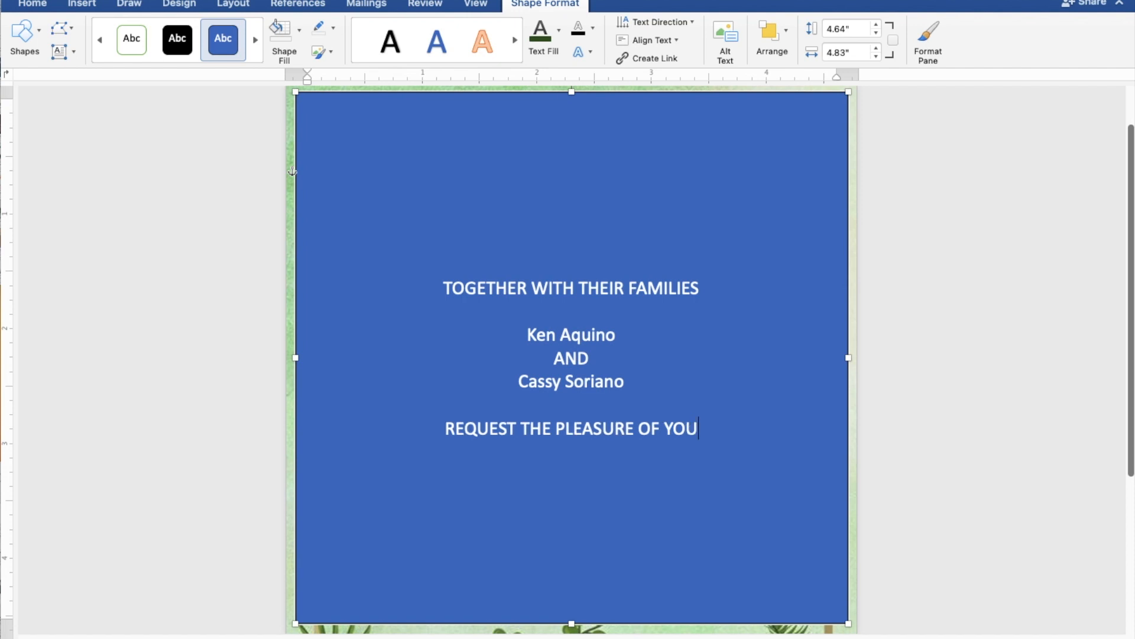
{"action": "type", "text": "R PRES"}
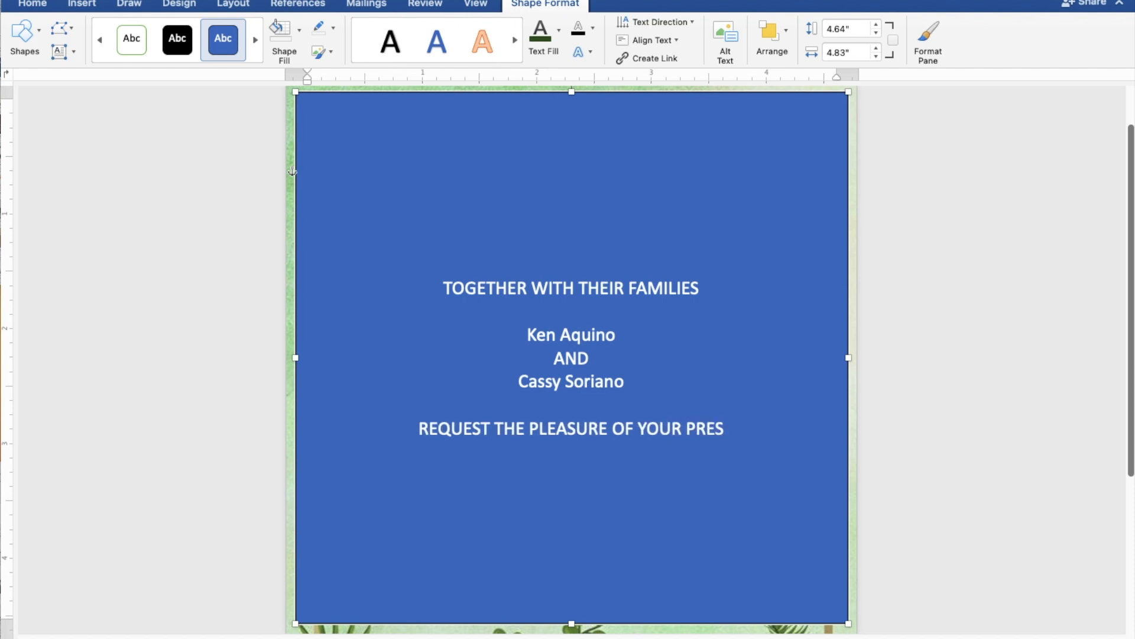
{"action": "type", "text": "ENC"}
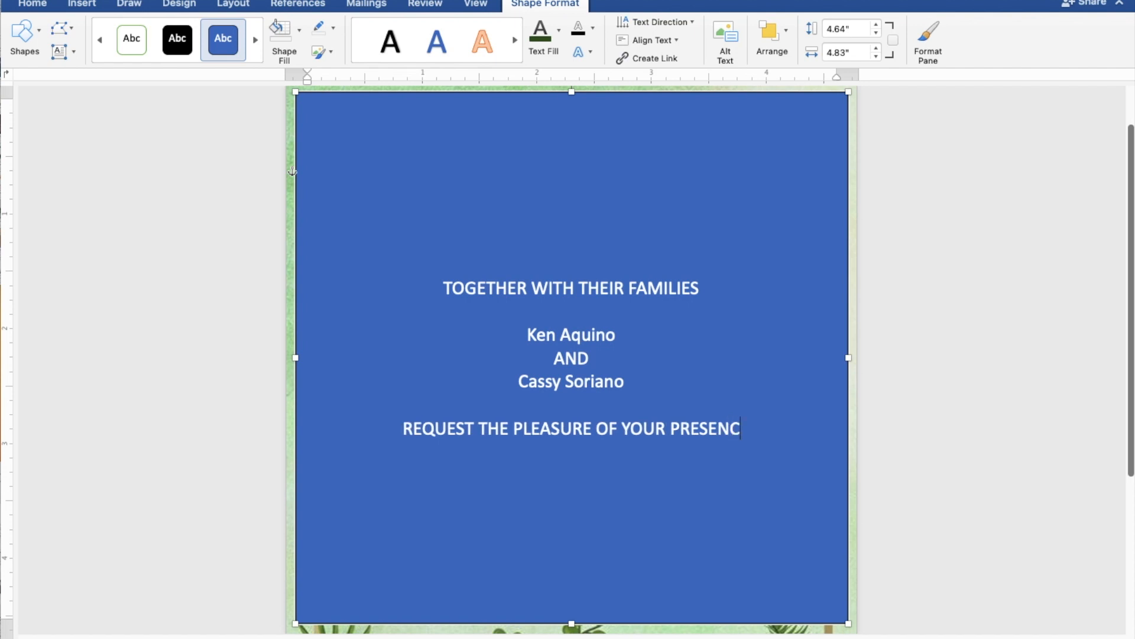
{"action": "type", "text": "E"}
{"action": "key", "text": "Return"}
{"action": "type", "text": "AS"}
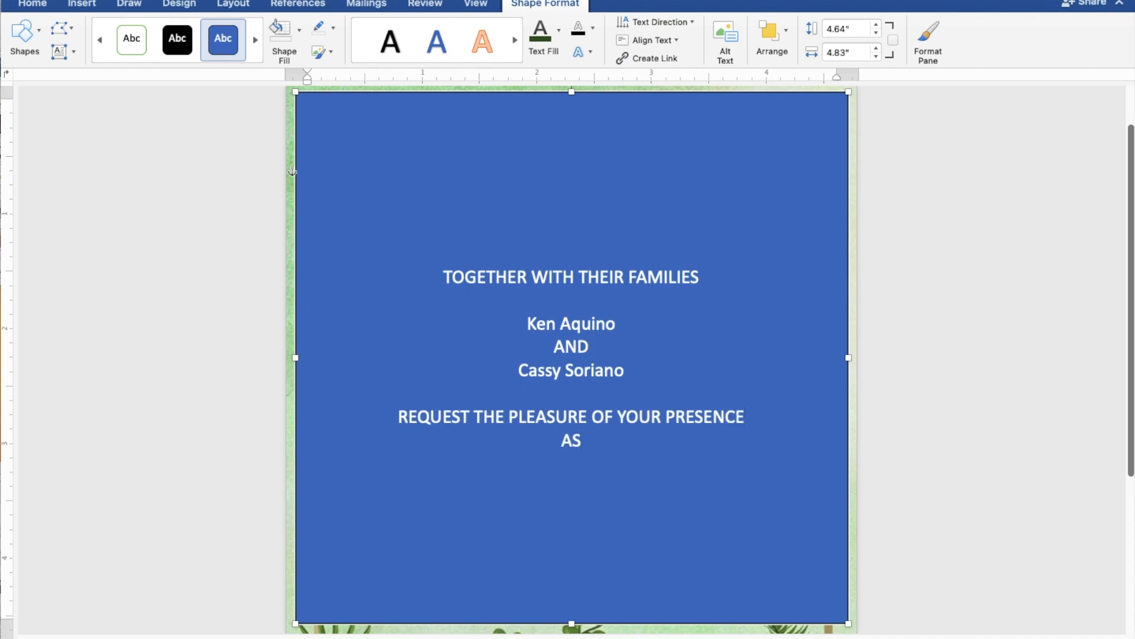
{"action": "type", "text": " THEY"}
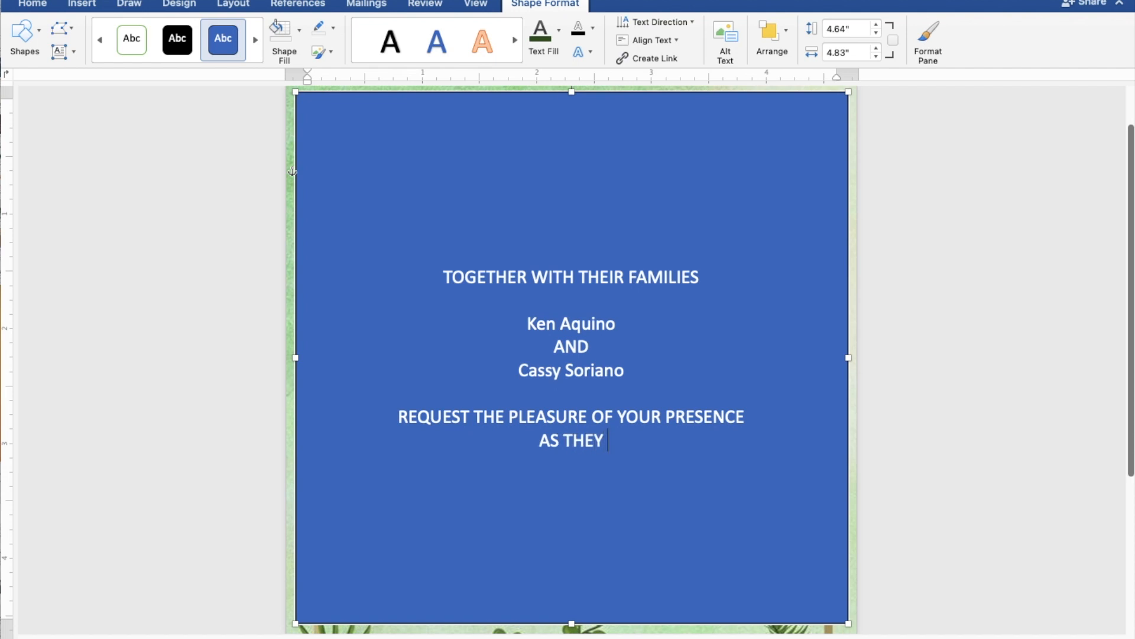
{"action": "type", "text": " JOY"}
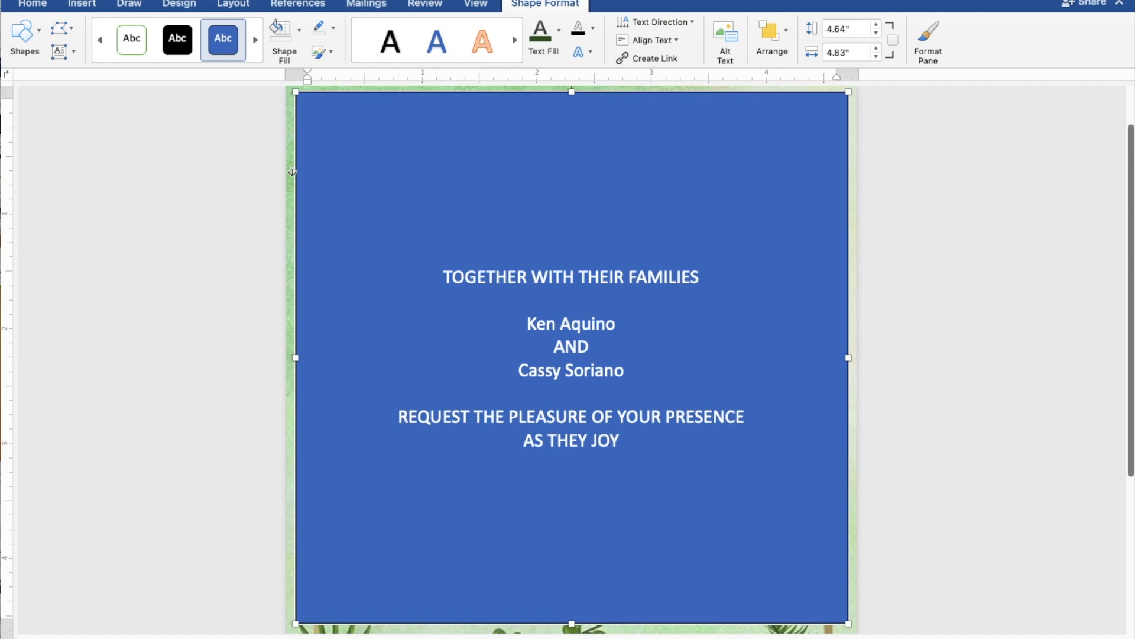
{"action": "type", "text": "FULLY"}
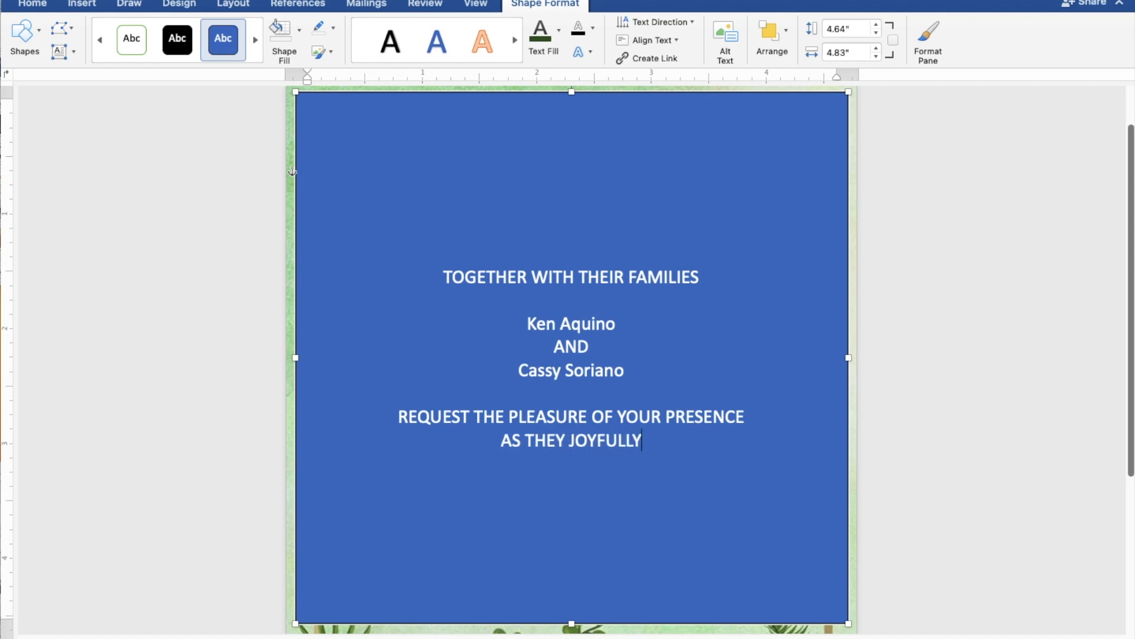
{"action": "type", "text": " UN"}
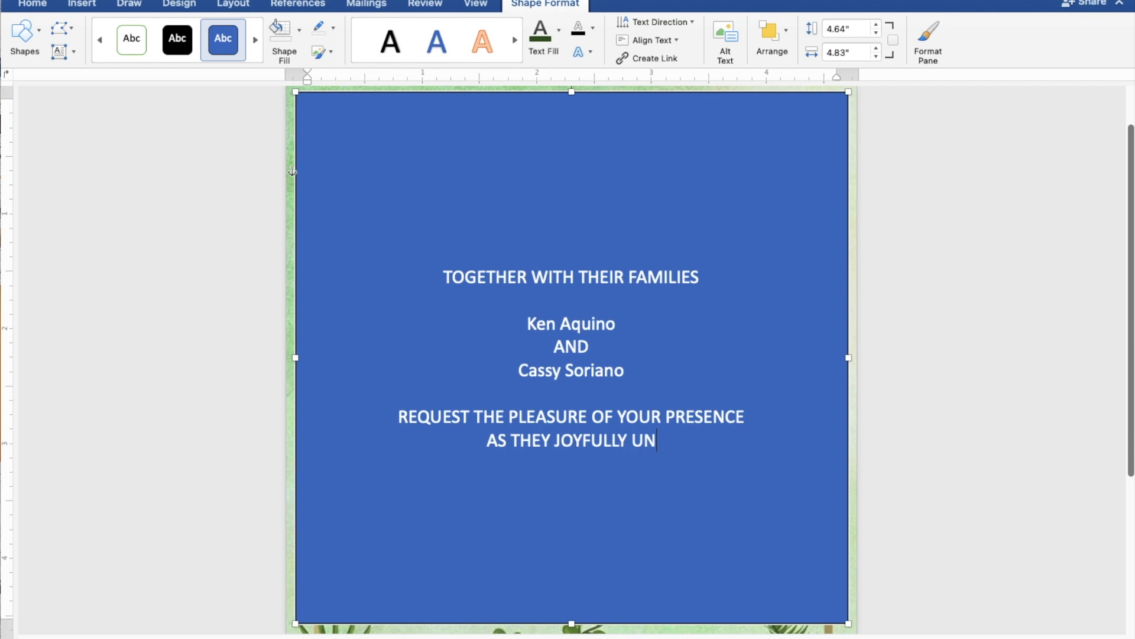
{"action": "type", "text": "ITE "}
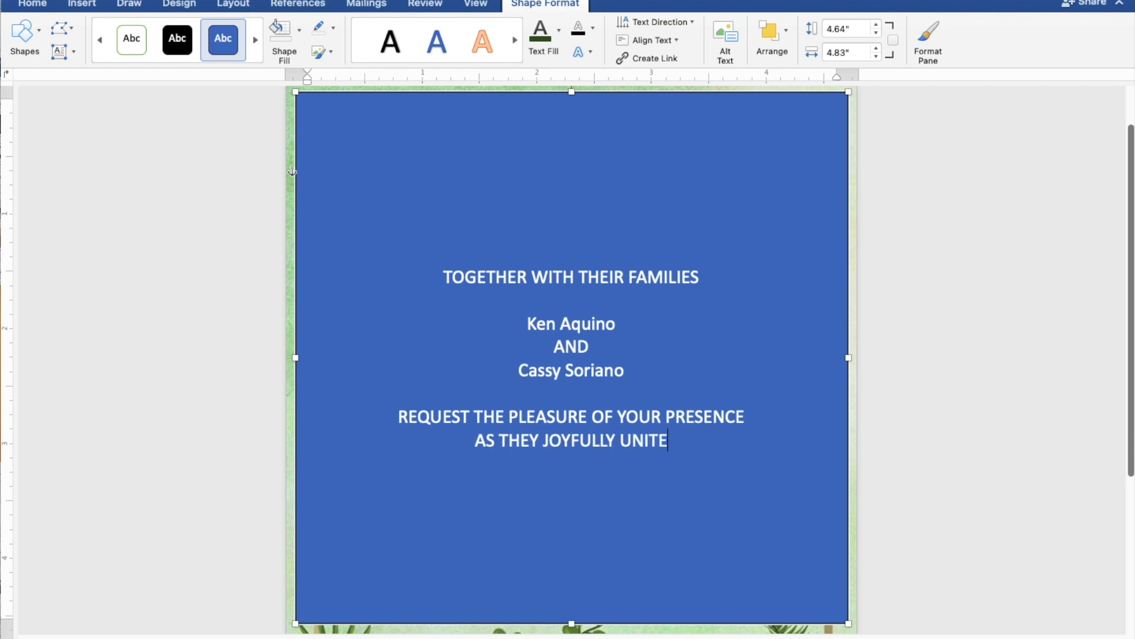
{"action": "type", "text": "IN"}
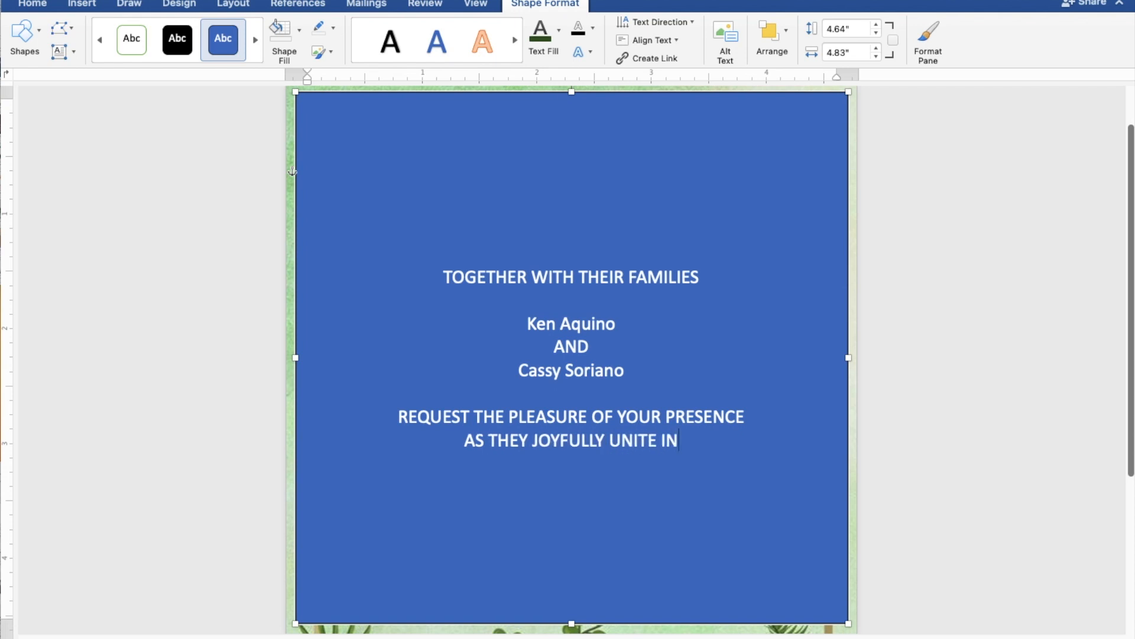
{"action": "type", "text": " M"}
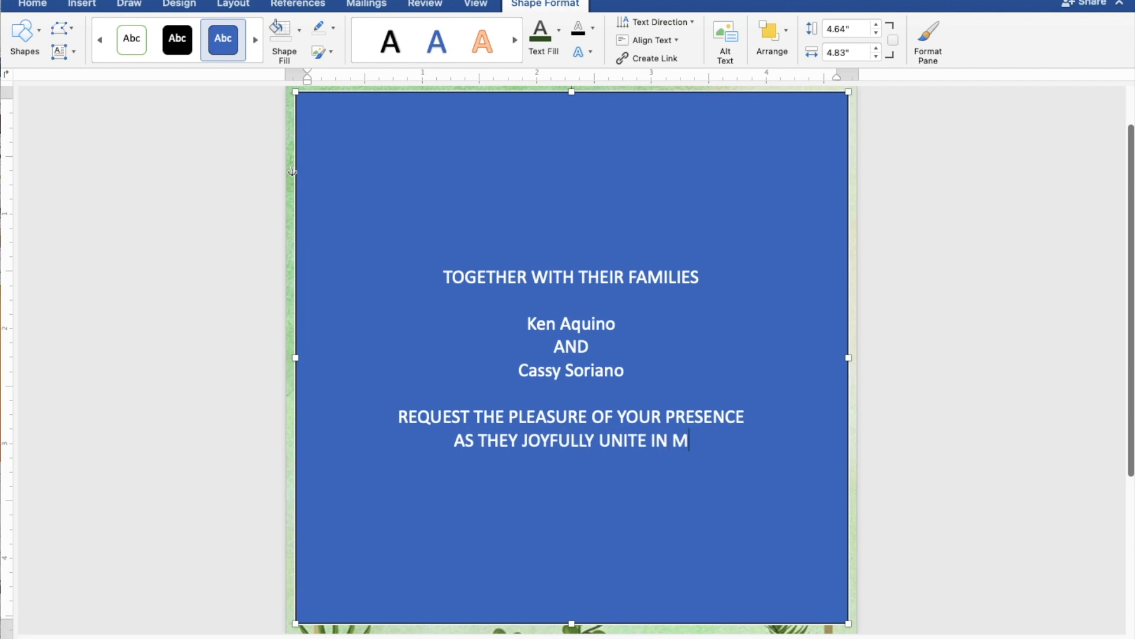
{"action": "type", "text": "A"}
{"action": "type", "text": "RR"}
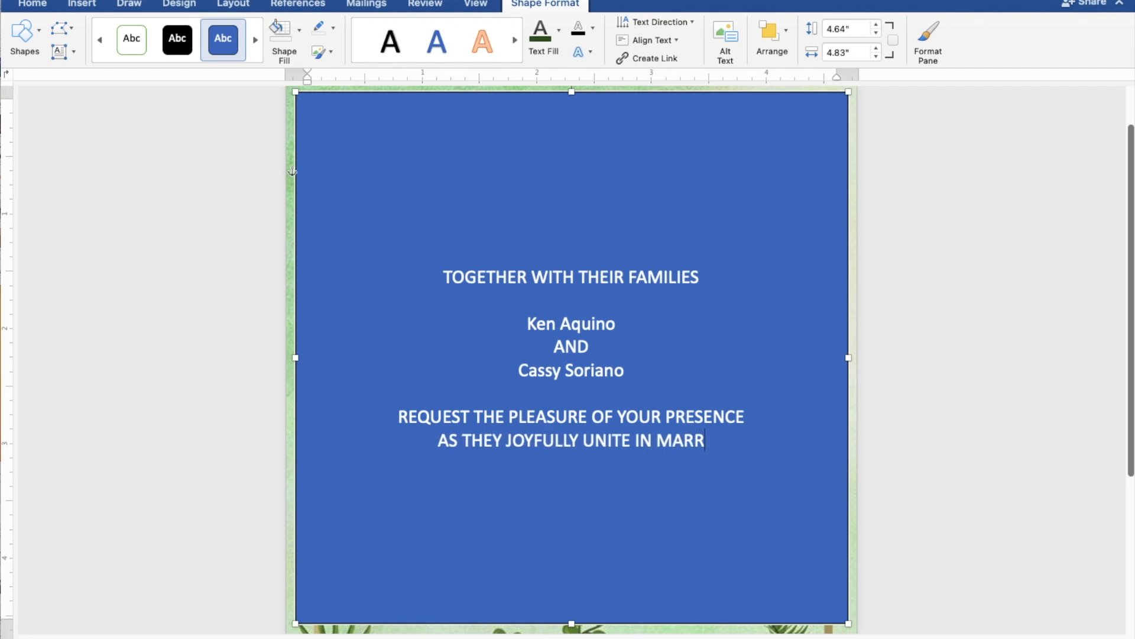
{"action": "type", "text": "IAGE"}
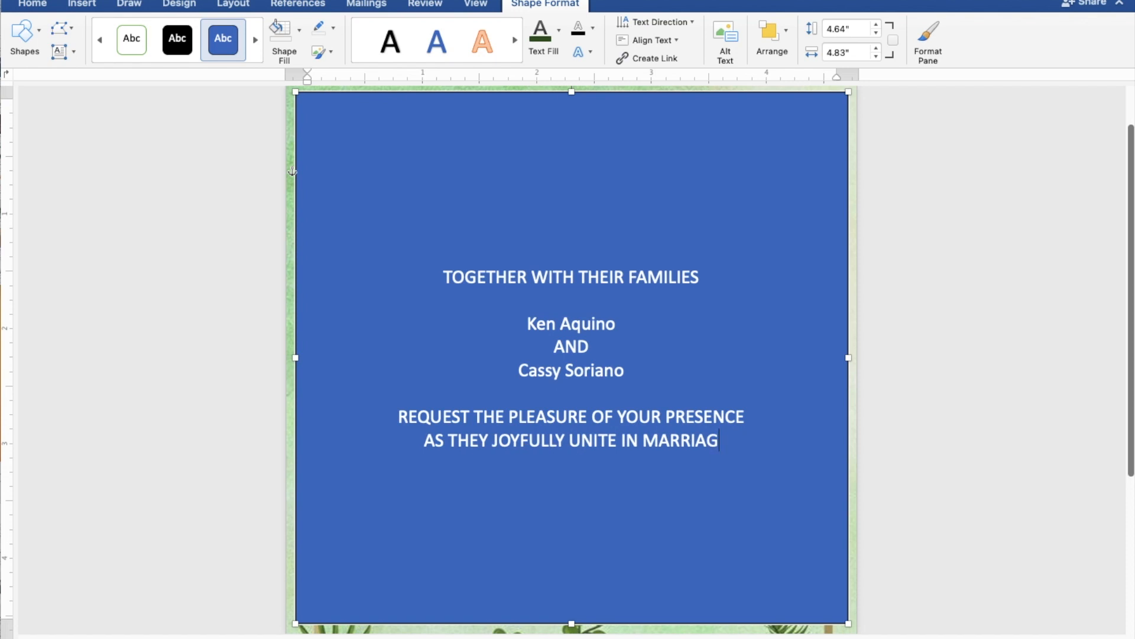
{"action": "key", "text": "Return"}
{"action": "key", "text": "Return"}
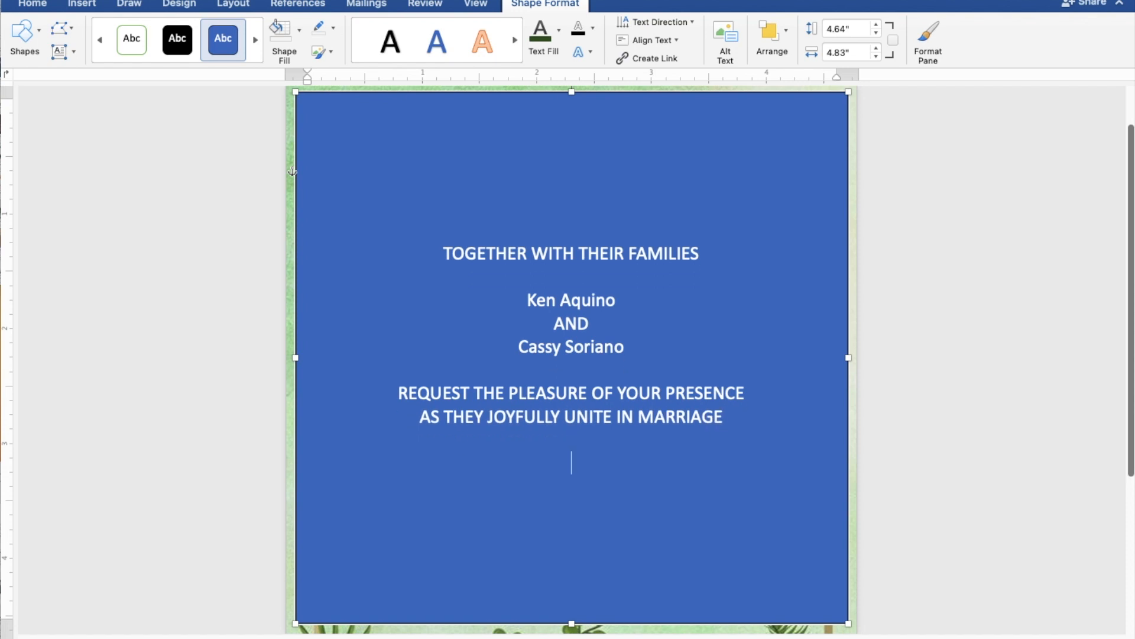
Type SATURDAY, SEPTEMBER 30, 2023 and 10:00 IN THE MORNING on separate lines.
{"action": "type", "text": "SATU"}
{"action": "type", "text": "RDAY"}
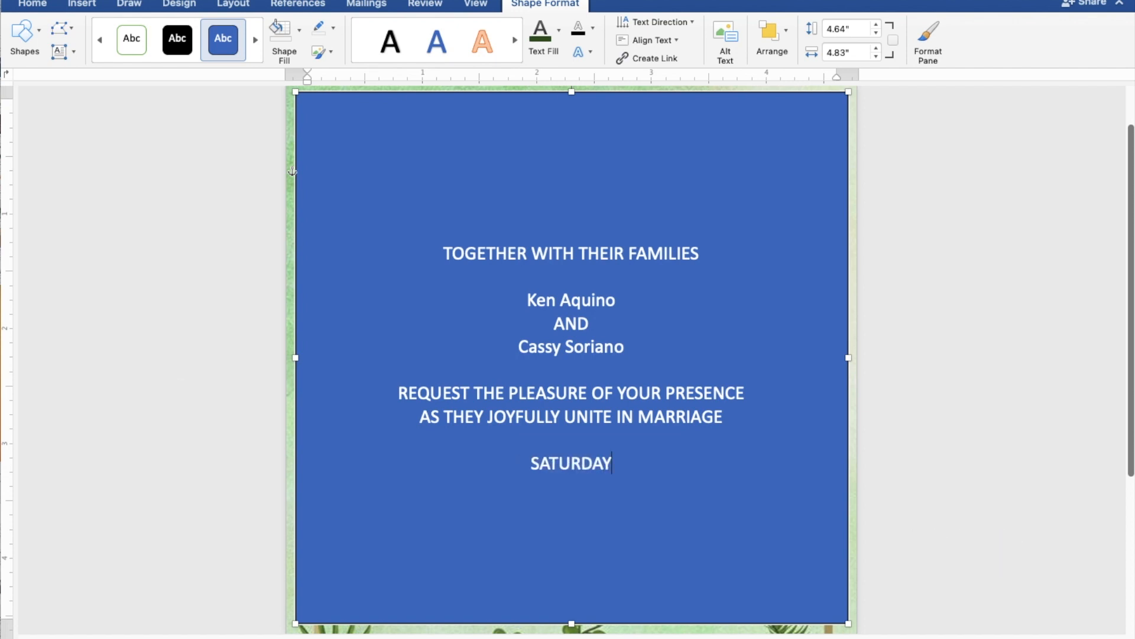
{"action": "key", "text": "Return"}
{"action": "type", "text": "S"}
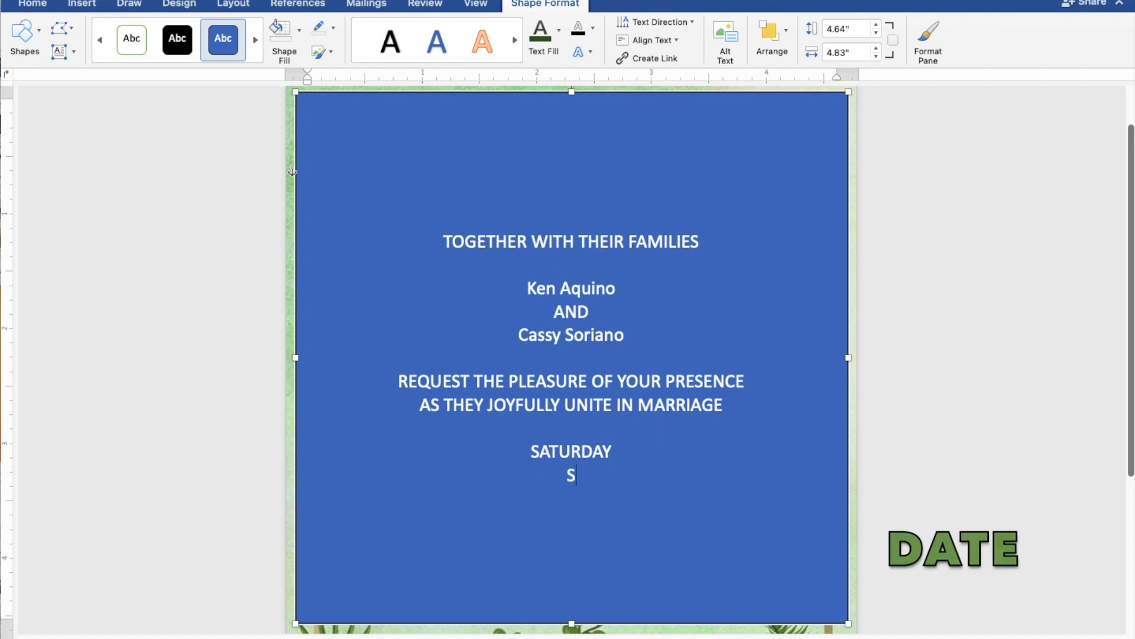
{"action": "type", "text": "EPT"}
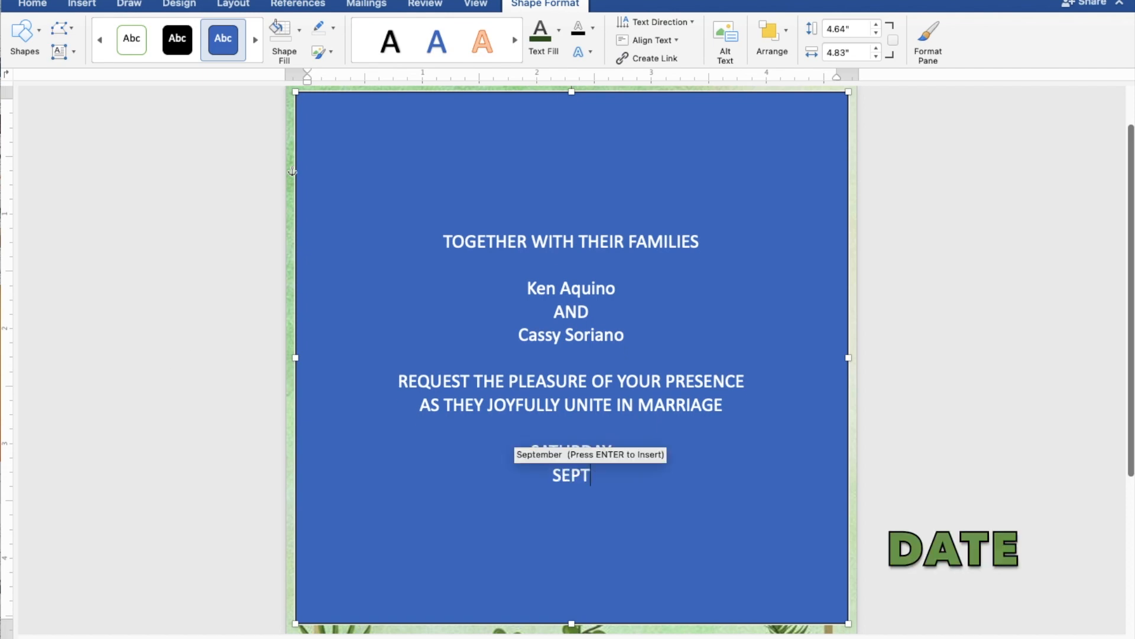
{"action": "type", "text": "EMBER"}
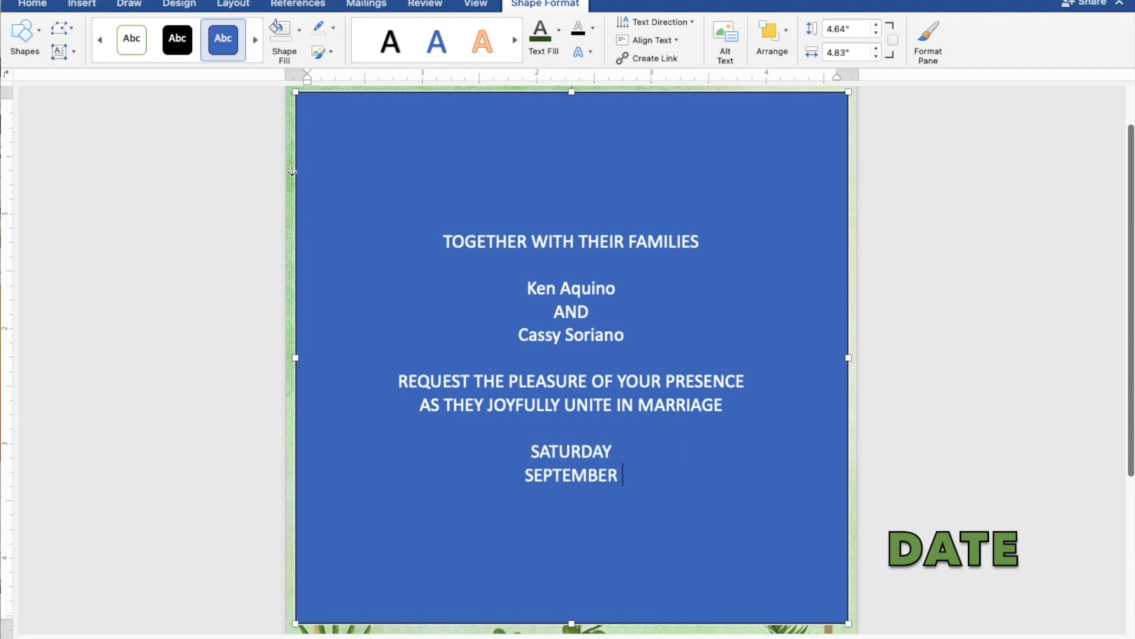
{"action": "type", "text": " 30"}
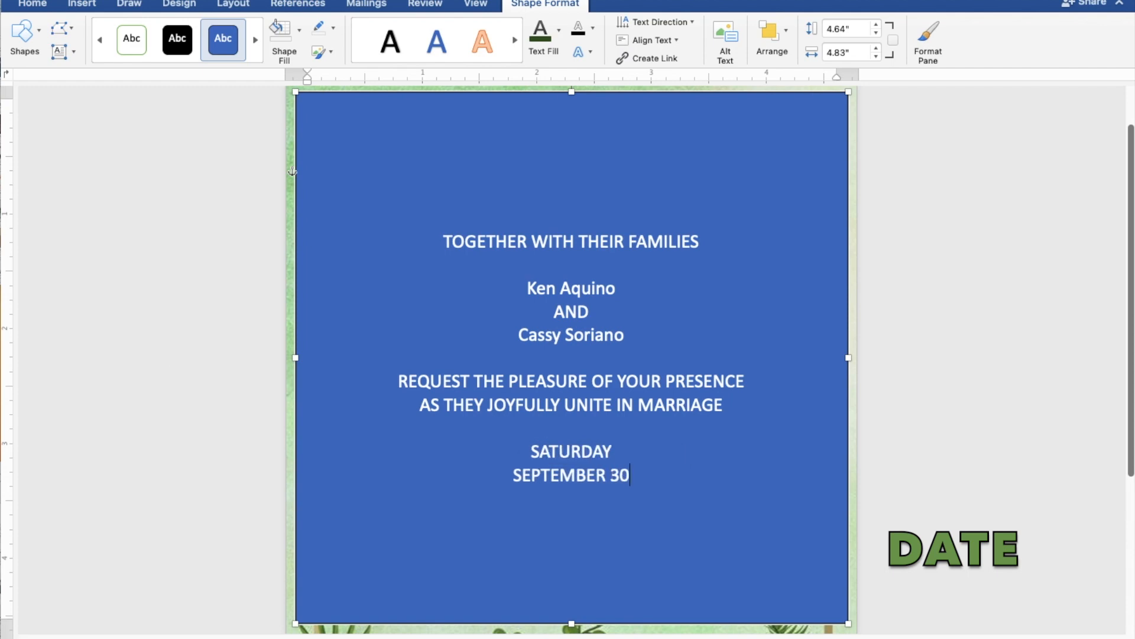
{"action": "type", "text": ", 2023"}
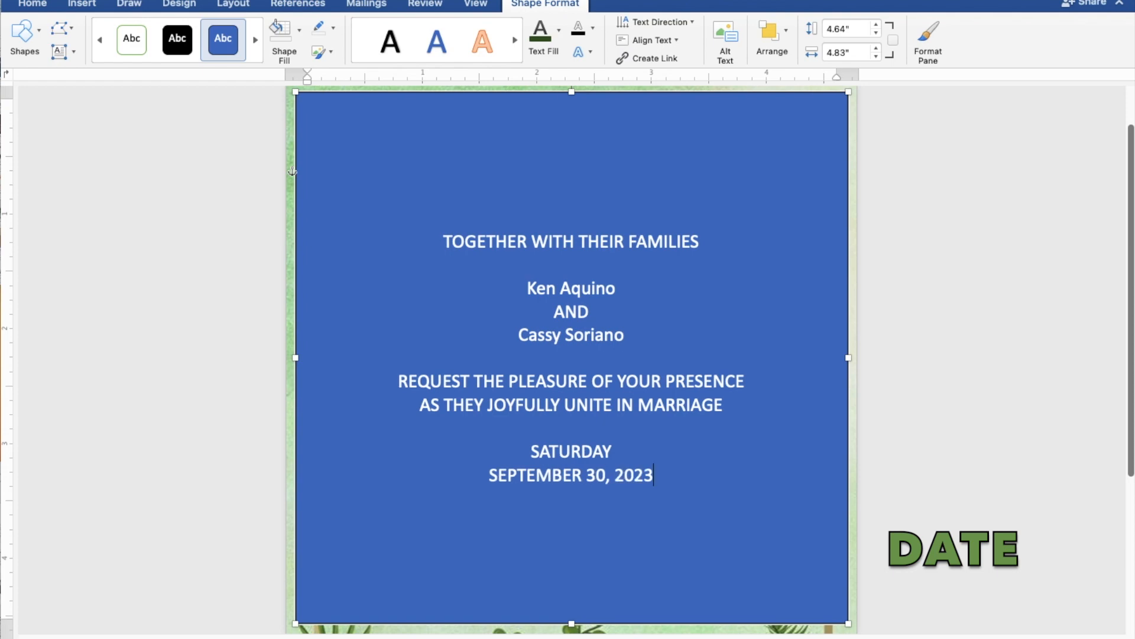
{"action": "key", "text": "Return"}
{"action": "type", "text": "10:00 "}
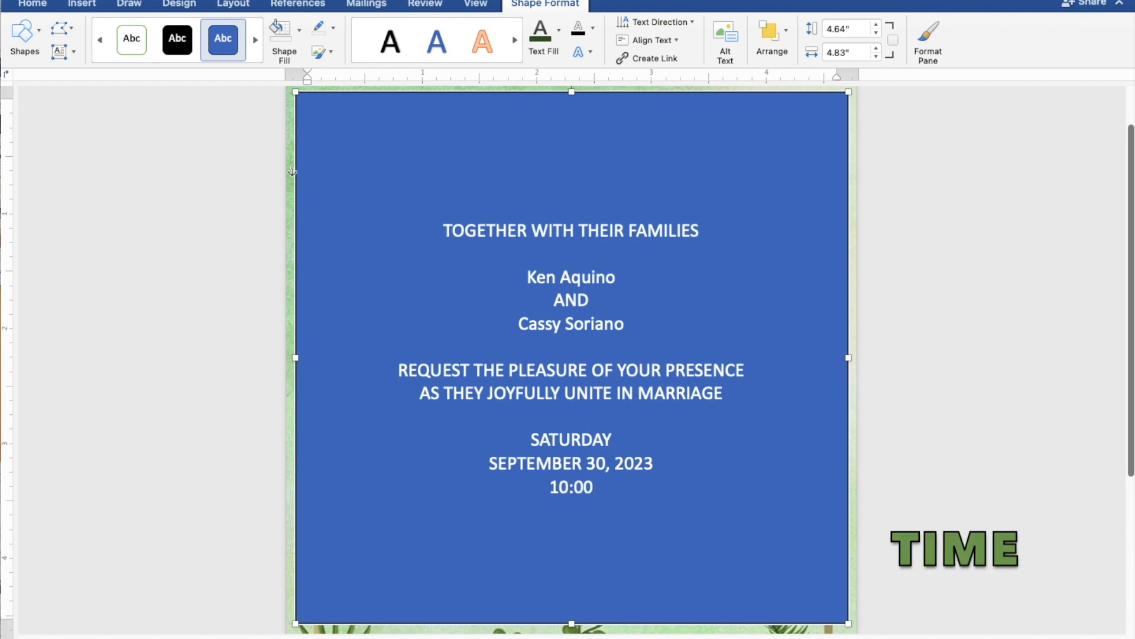
{"action": "type", "text": "IN T"}
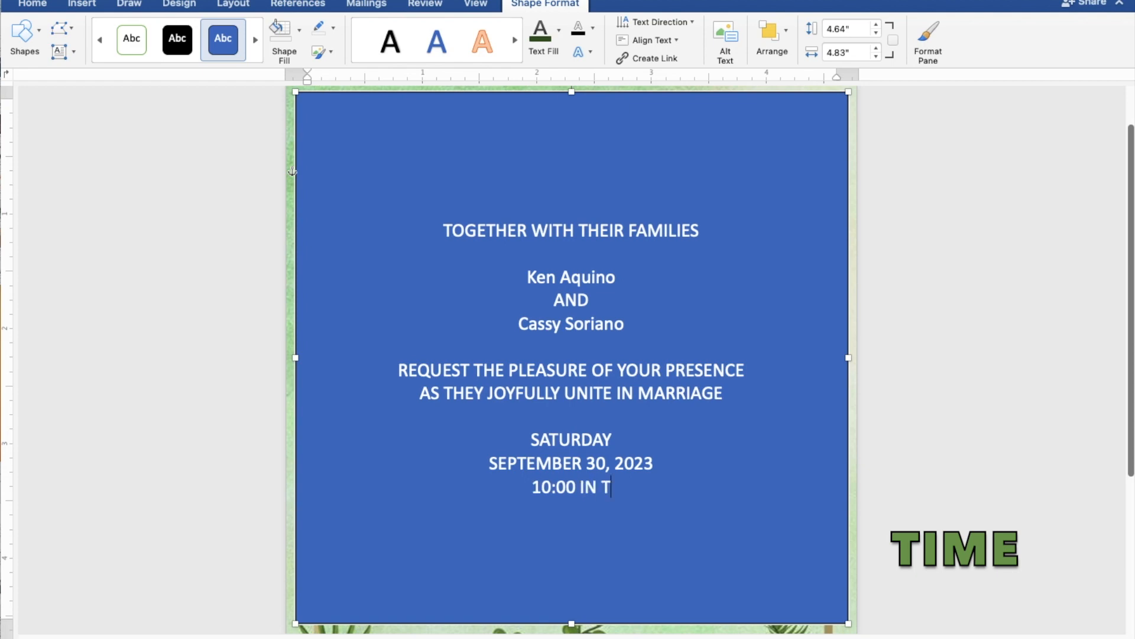
{"action": "type", "text": "HE "}
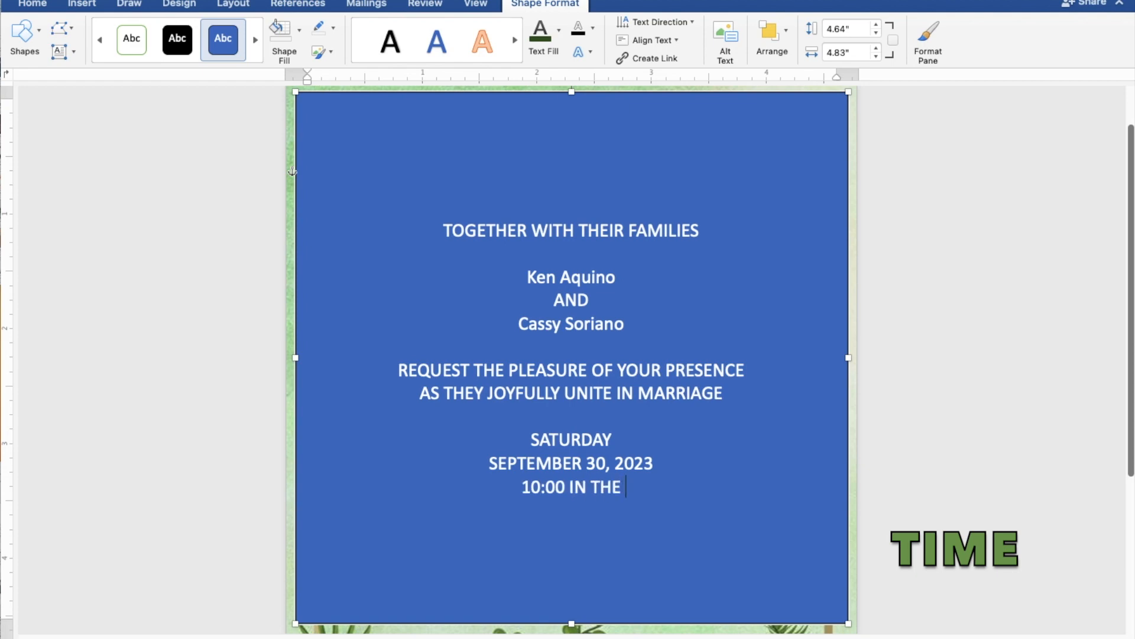
{"action": "type", "text": "MOR"}
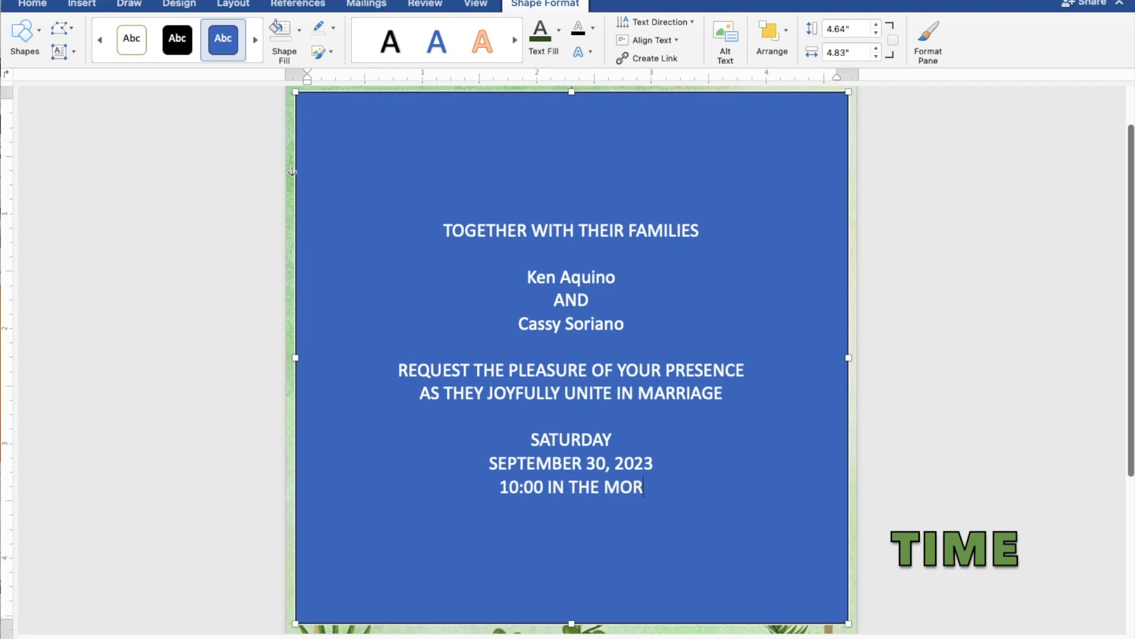
{"action": "type", "text": "NING"}
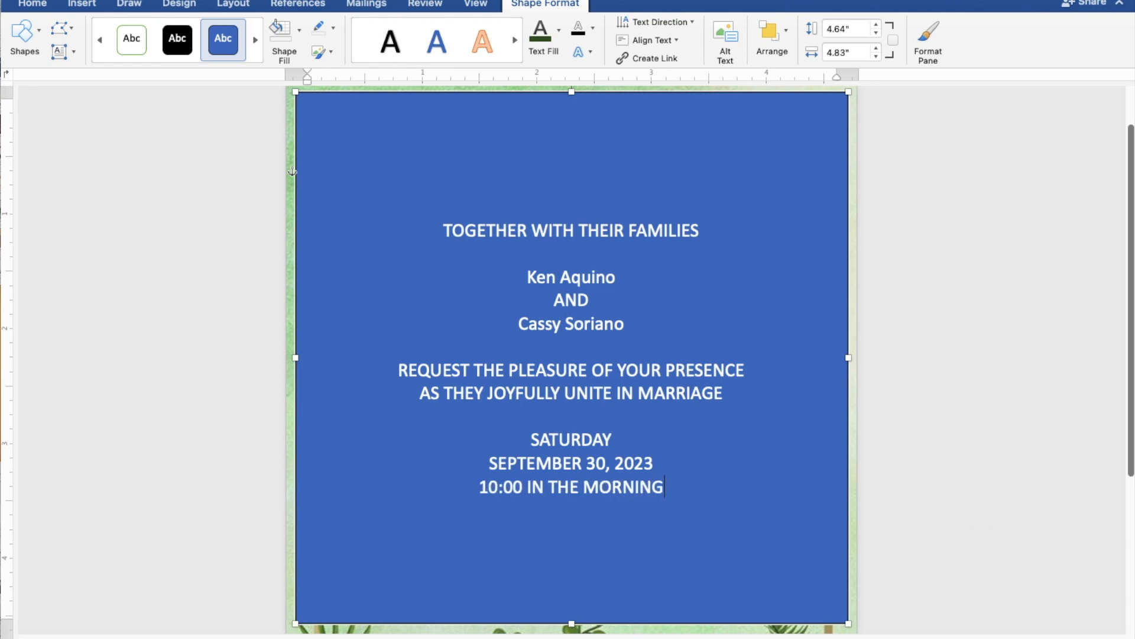
Add ST. THOMAS AQUINAS PARISH CHURCH, MANGALDAN, PANGASINAN, a blank line, and 'Reception to follow'.
{"action": "key", "text": "Return"}
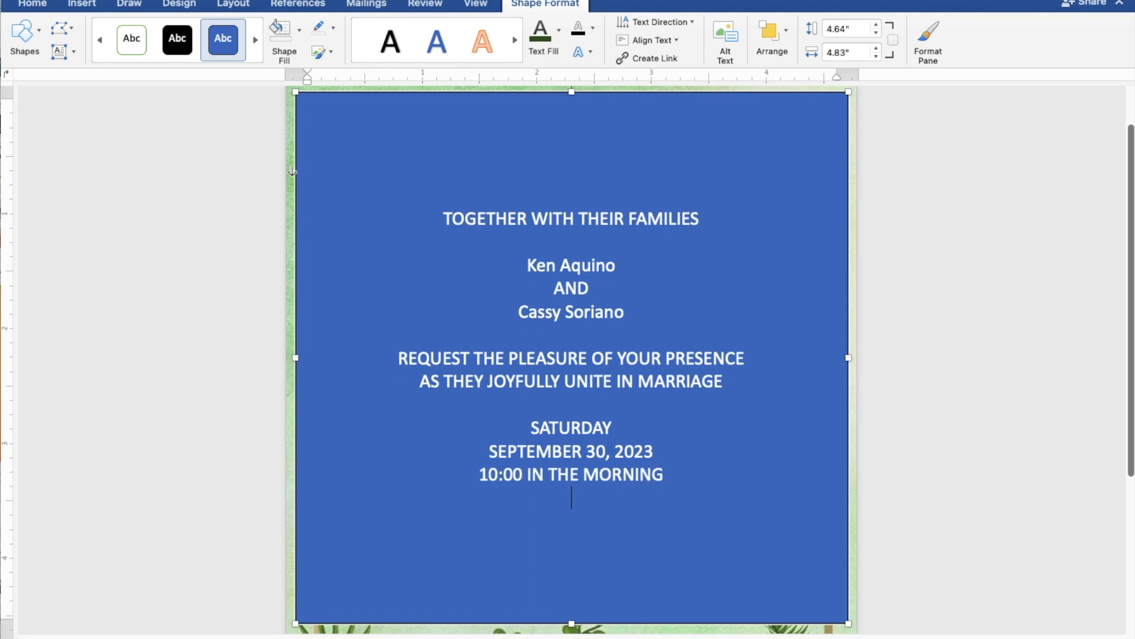
{"action": "type", "text": "ST"}
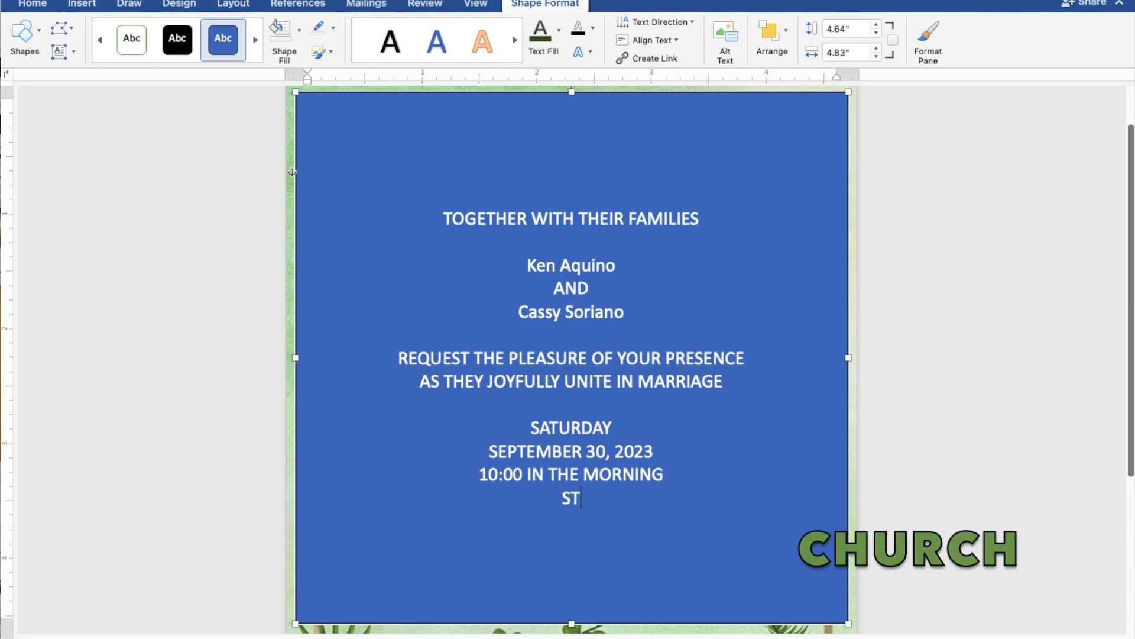
{"action": "type", "text": ". THOMAS"}
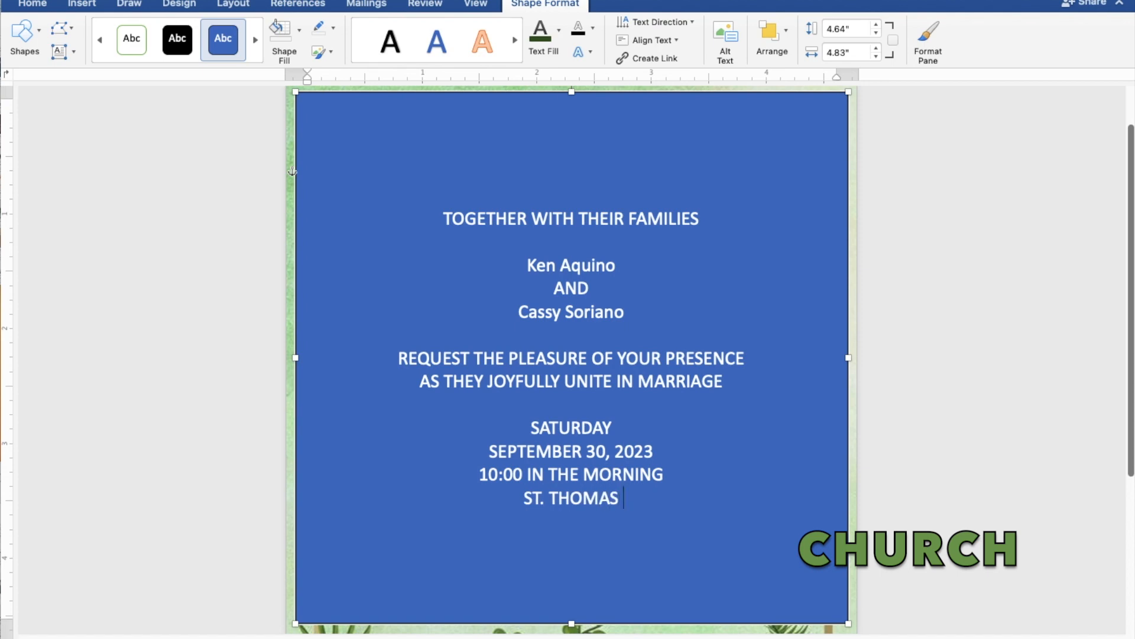
{"action": "type", "text": " AQU"}
{"action": "type", "text": "IN"}
{"action": "type", "text": "AS"}
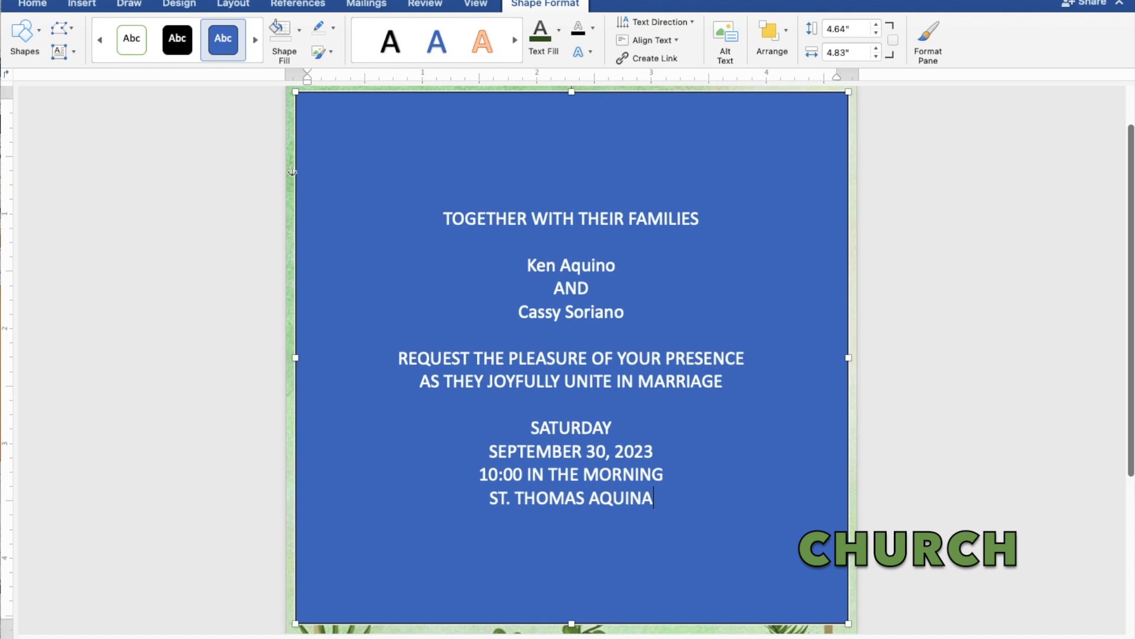
{"action": "type", "text": " P"}
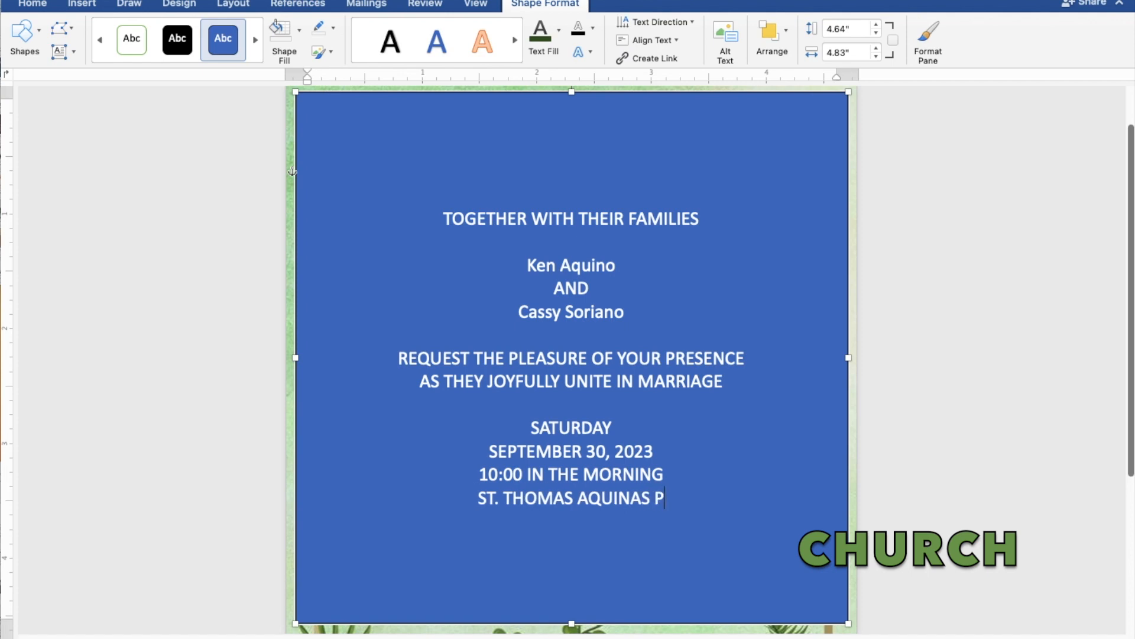
{"action": "type", "text": "ARI"}
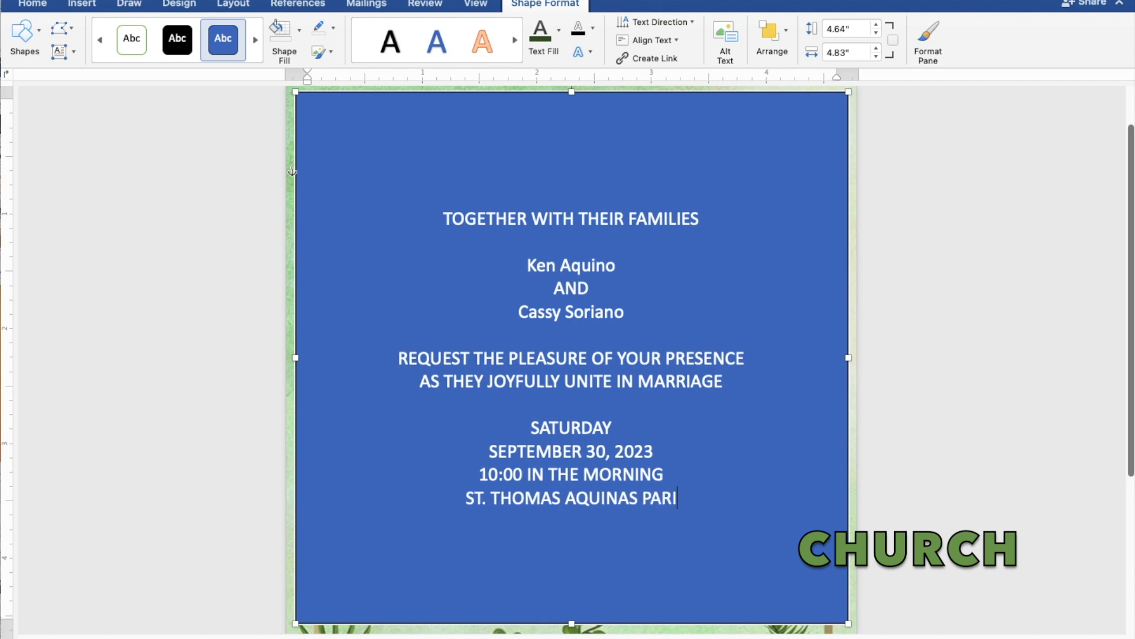
{"action": "type", "text": "SH CHURCH"}
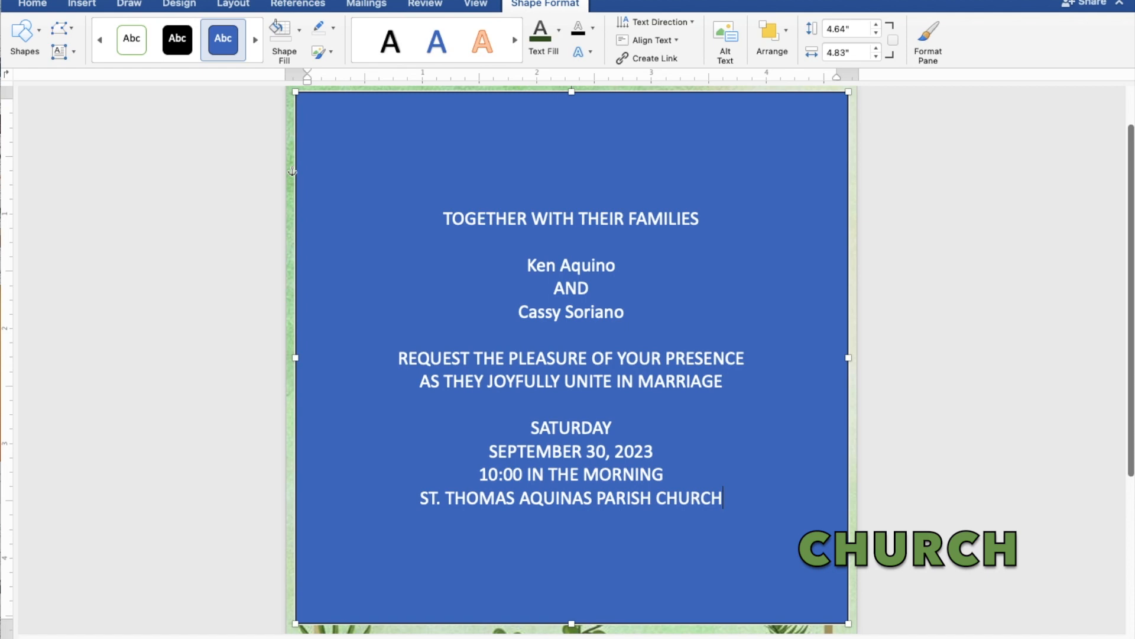
{"action": "key", "text": "Return"}
{"action": "type", "text": "M"}
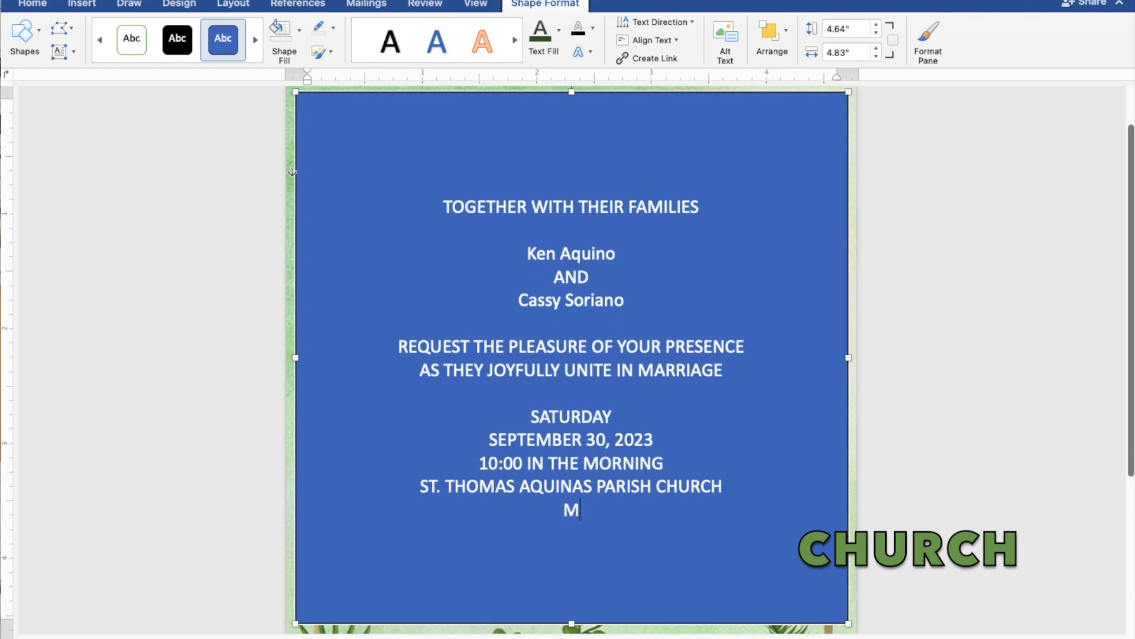
{"action": "type", "text": "ANGALDAN"}
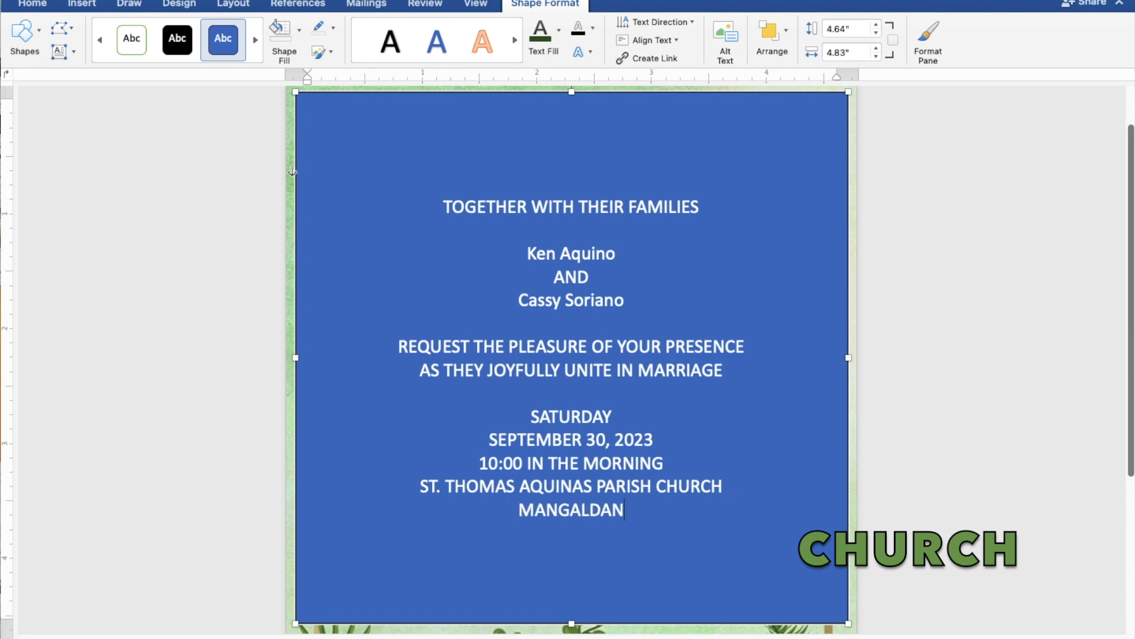
{"action": "type", "text": ", P"}
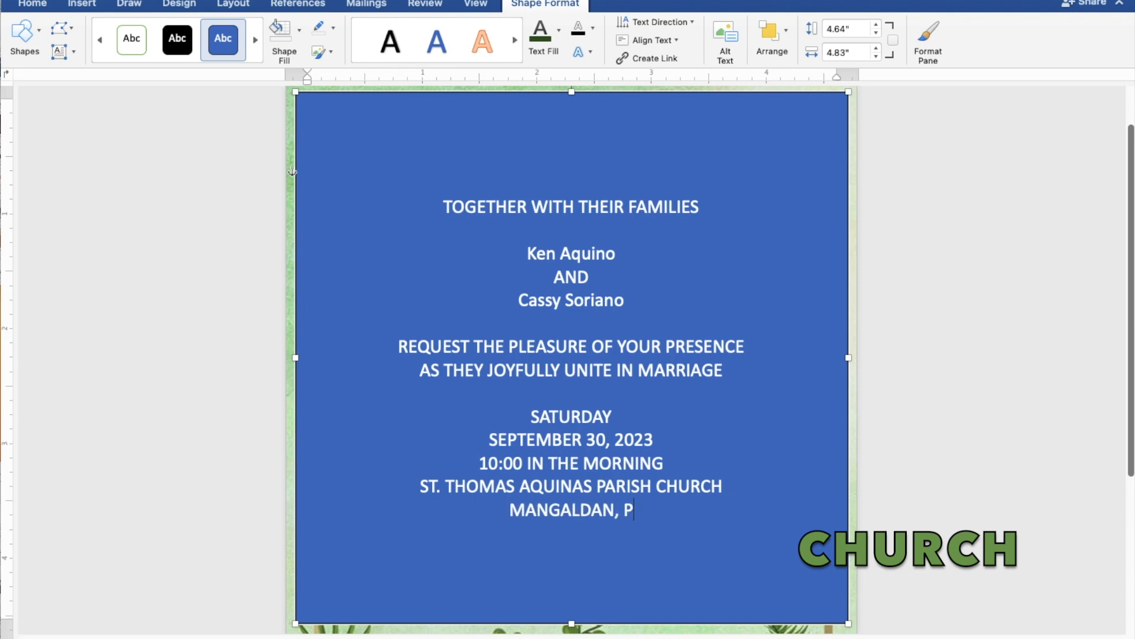
{"action": "type", "text": "ANG"}
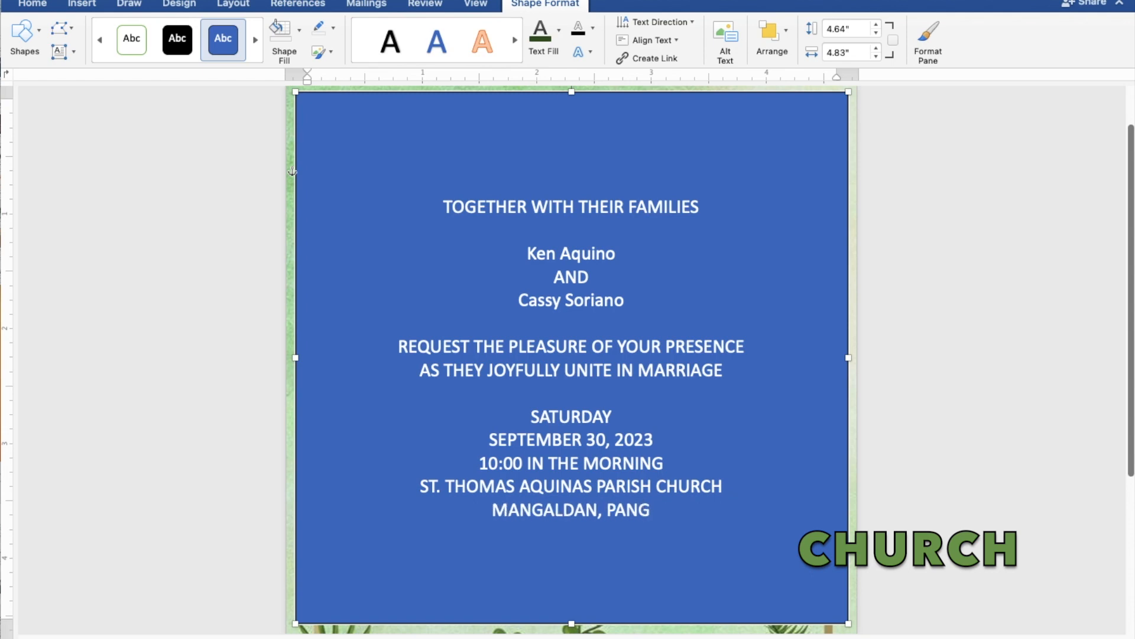
{"action": "type", "text": "AS"}
{"action": "type", "text": "IN"}
{"action": "type", "text": "AN"}
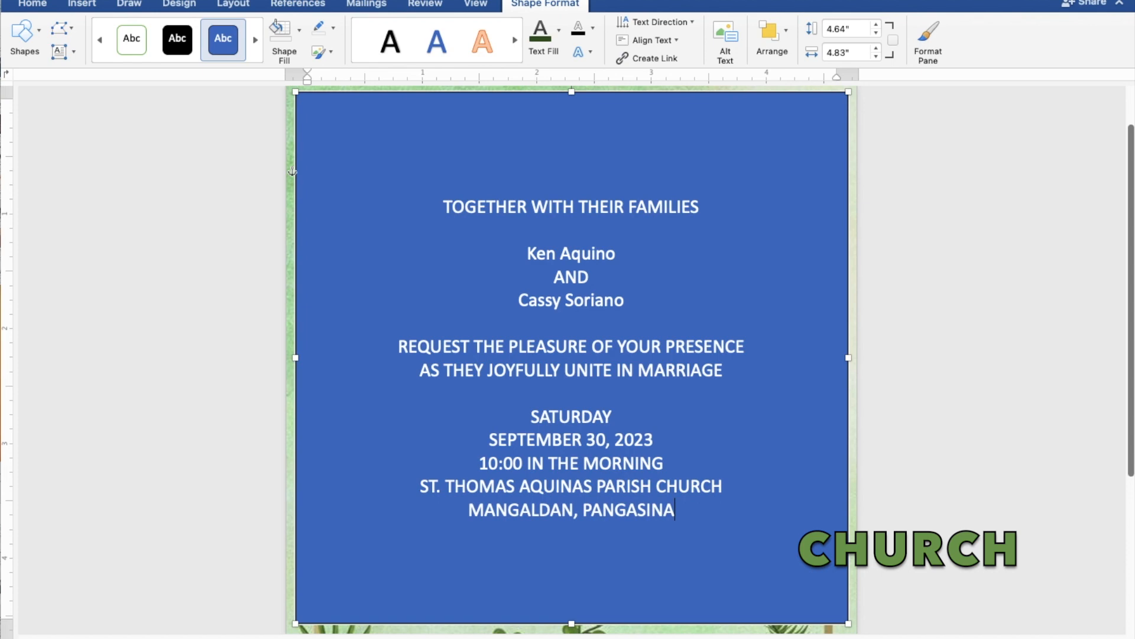
{"action": "key", "text": "Return"}
{"action": "key", "text": "Return"}
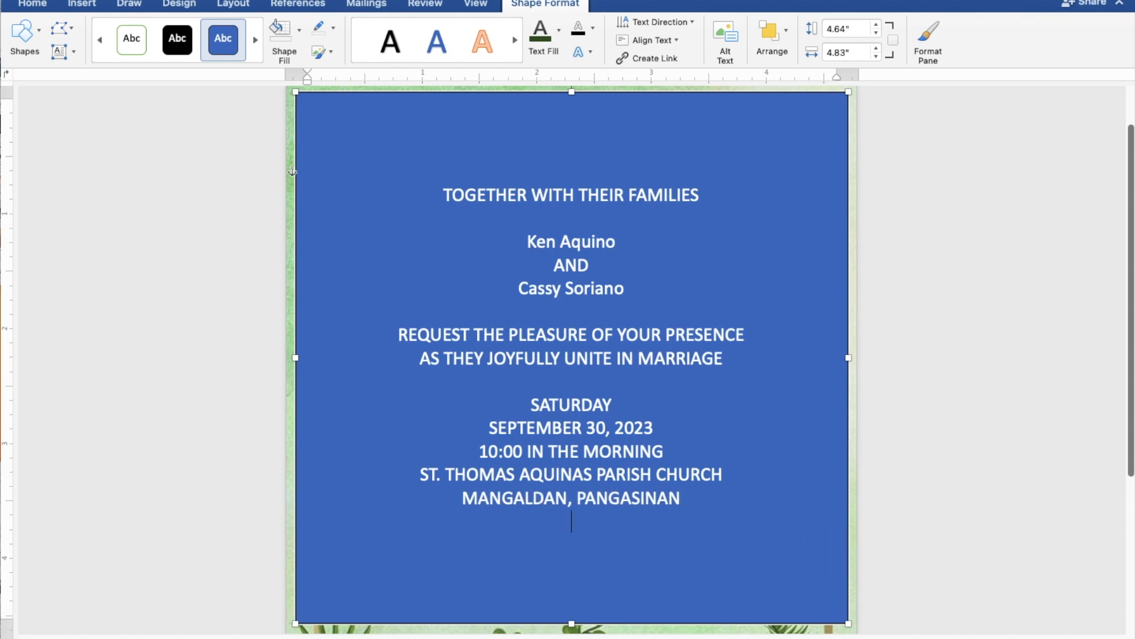
{"action": "type", "text": "Rec"}
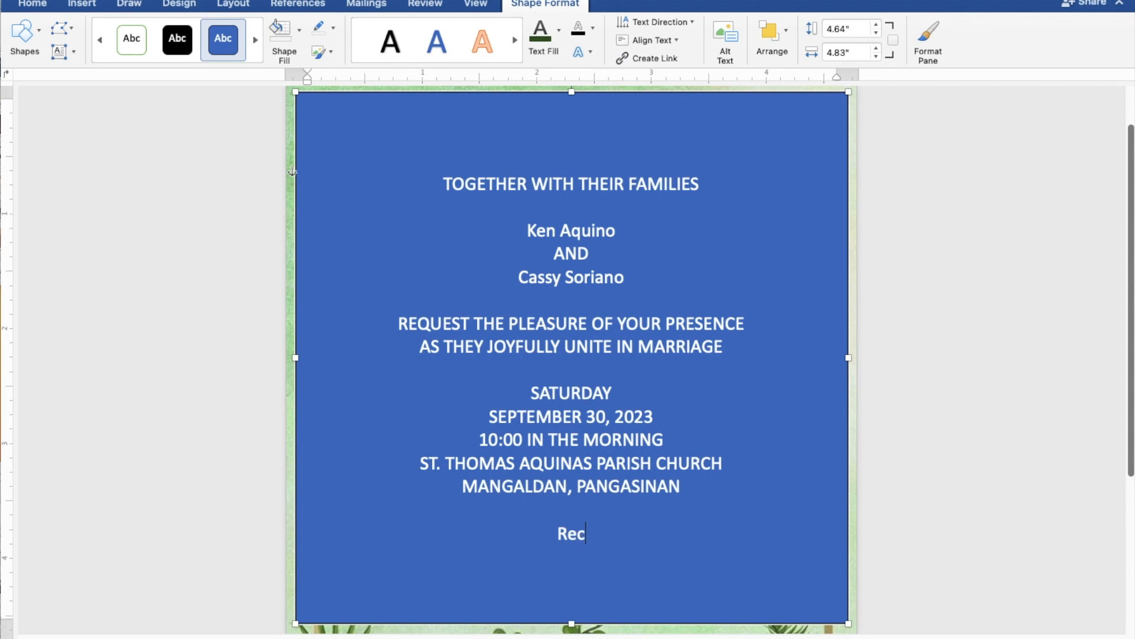
{"action": "type", "text": "eption to f"}
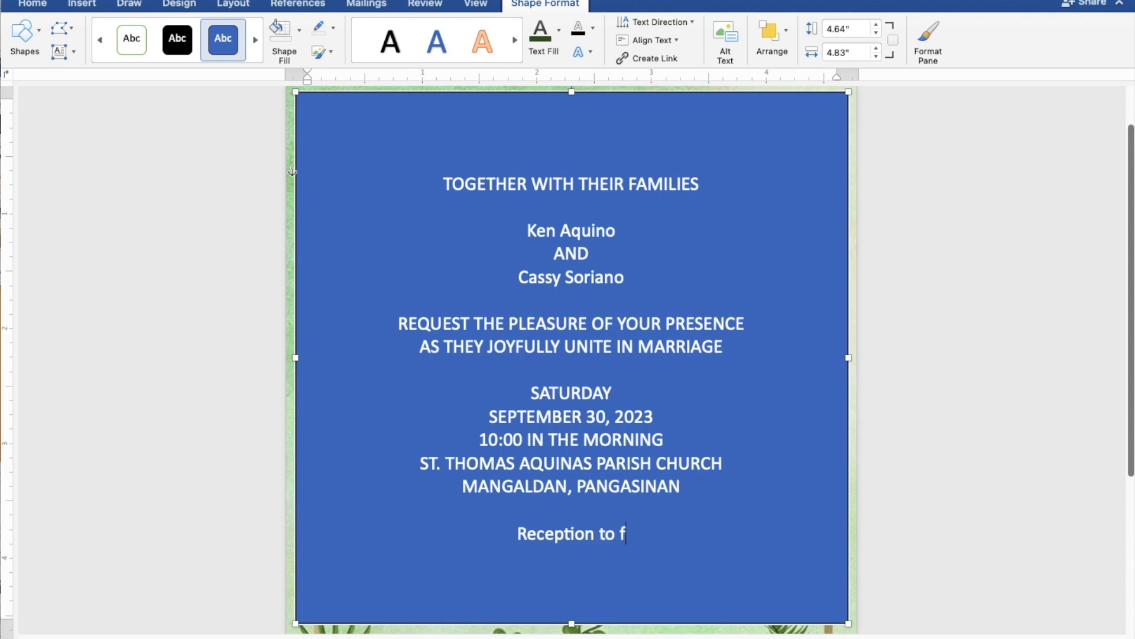
{"action": "type", "text": "ollow"}
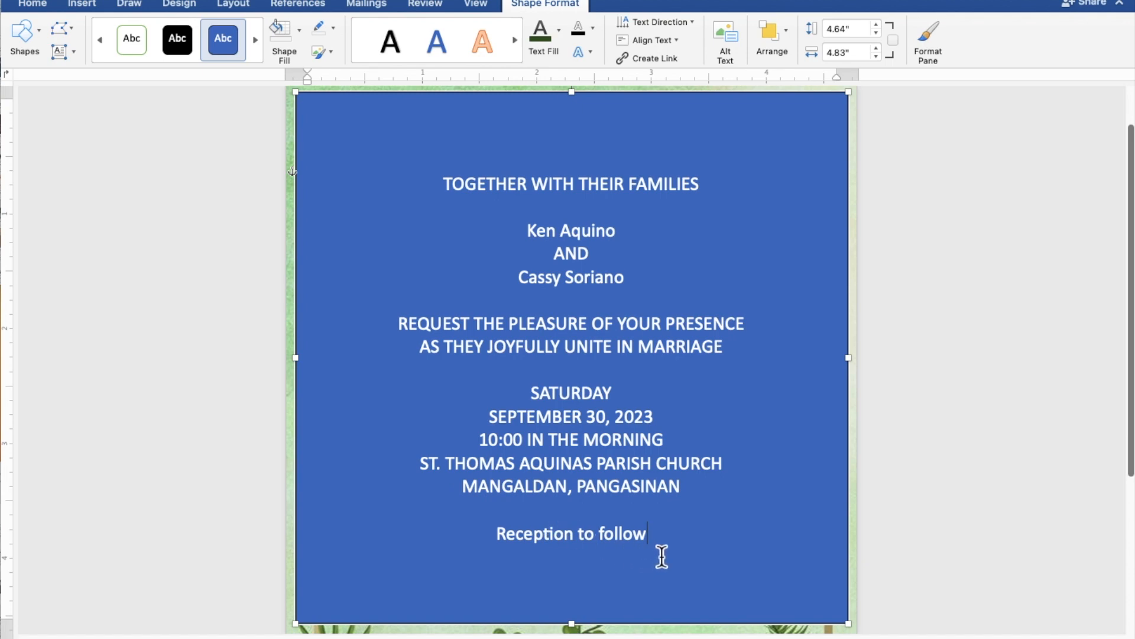
Give the text box No Fill and No Outline, and colour the invitation text dark green.
{"action": "left_click_drag", "start_coordinate": [662, 546], "coordinate": [447, 199]}
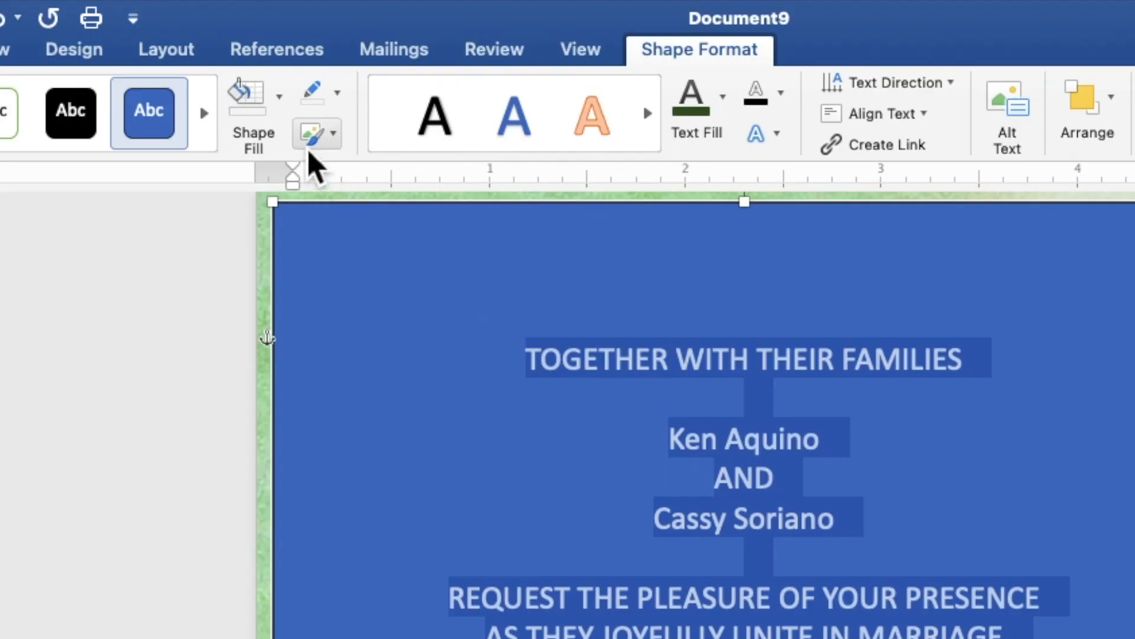
{"action": "left_click", "coordinate": [280, 117]}
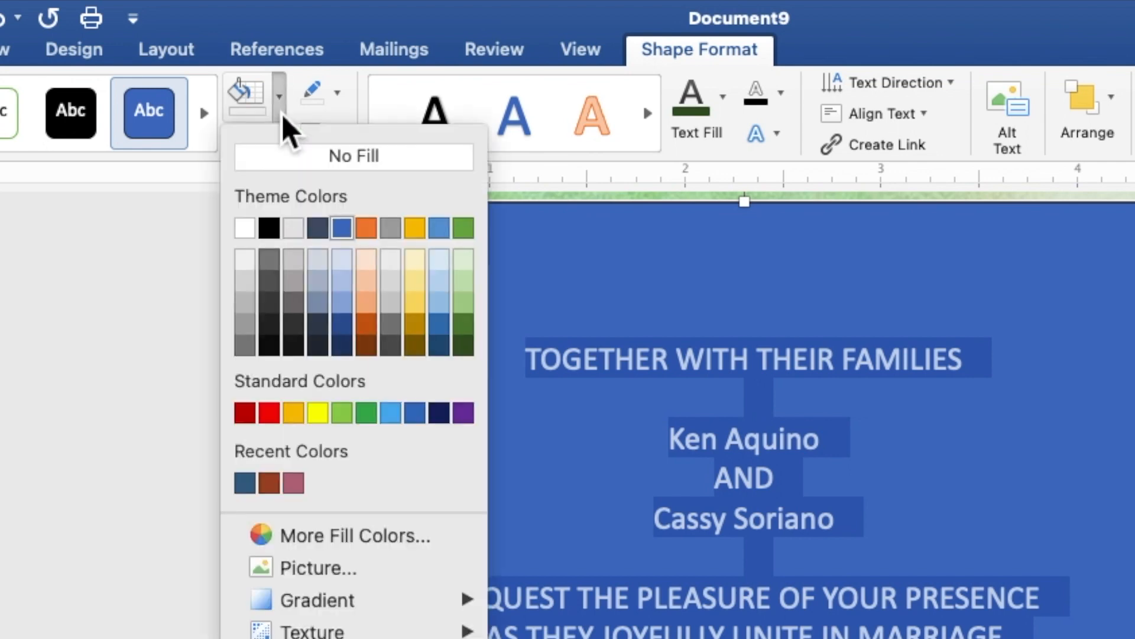
{"action": "left_click", "coordinate": [291, 164]}
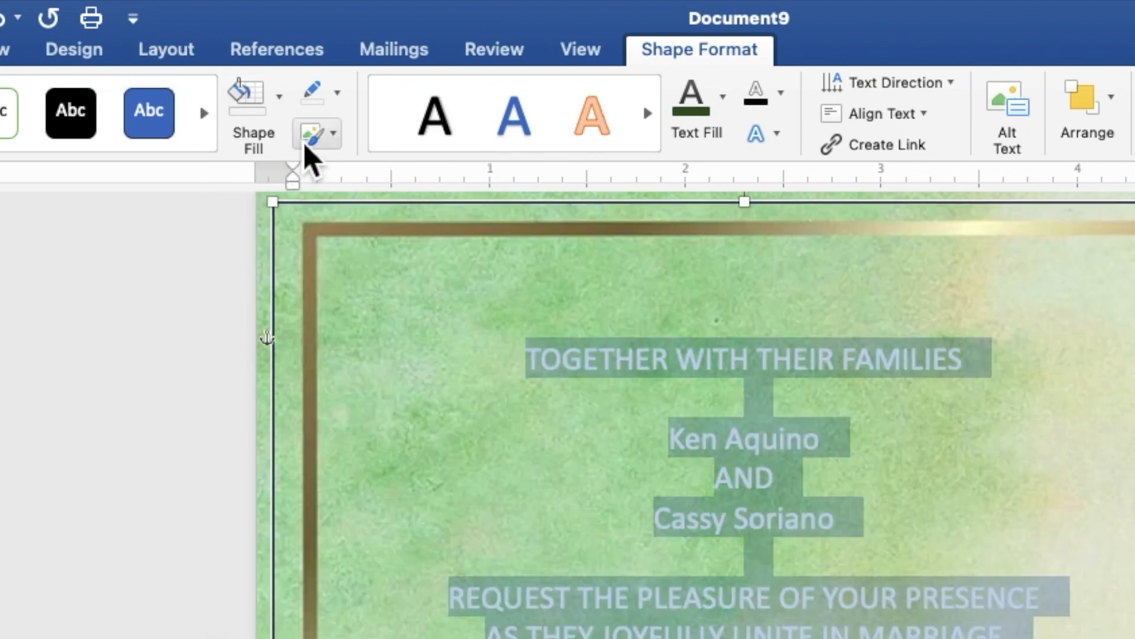
{"action": "left_click", "coordinate": [337, 92]}
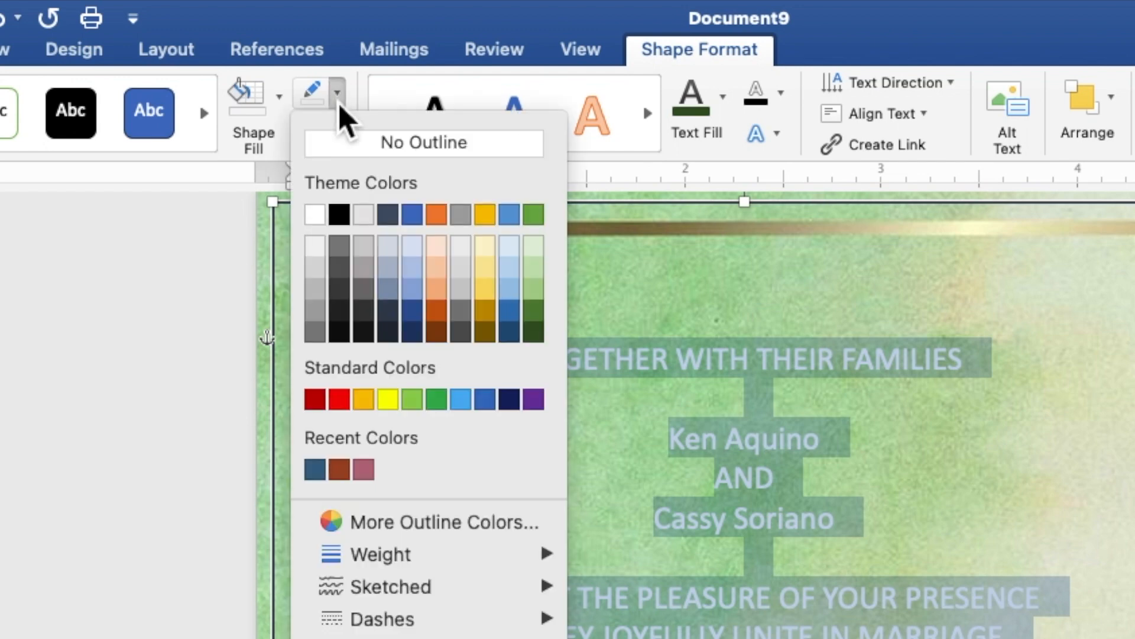
{"action": "left_click", "coordinate": [352, 147]}
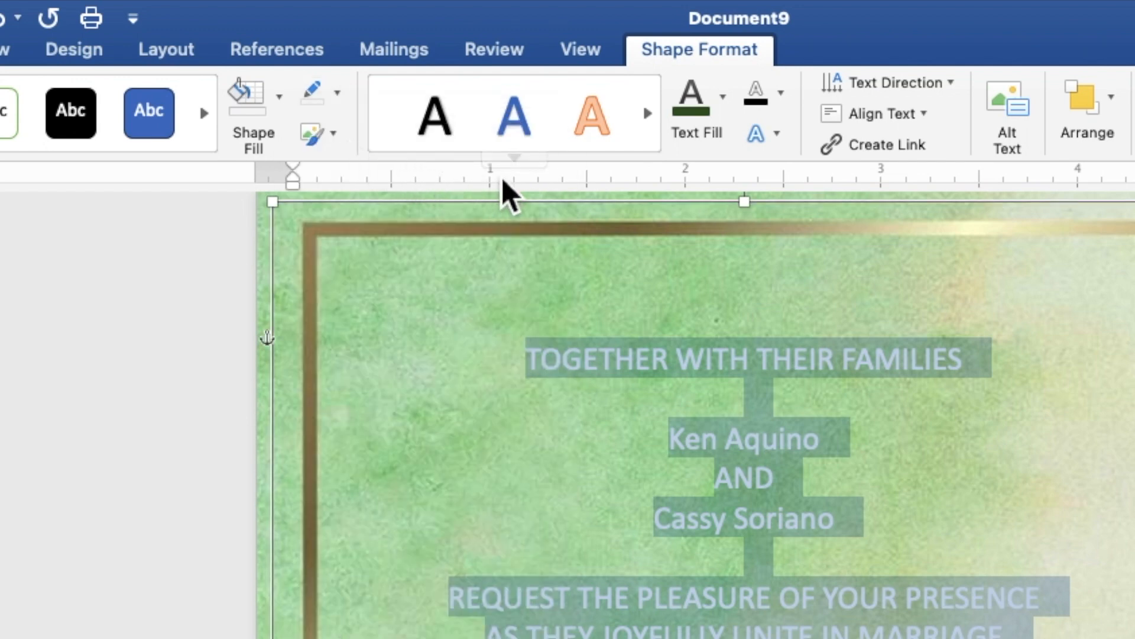
{"action": "left_click", "coordinate": [727, 107]}
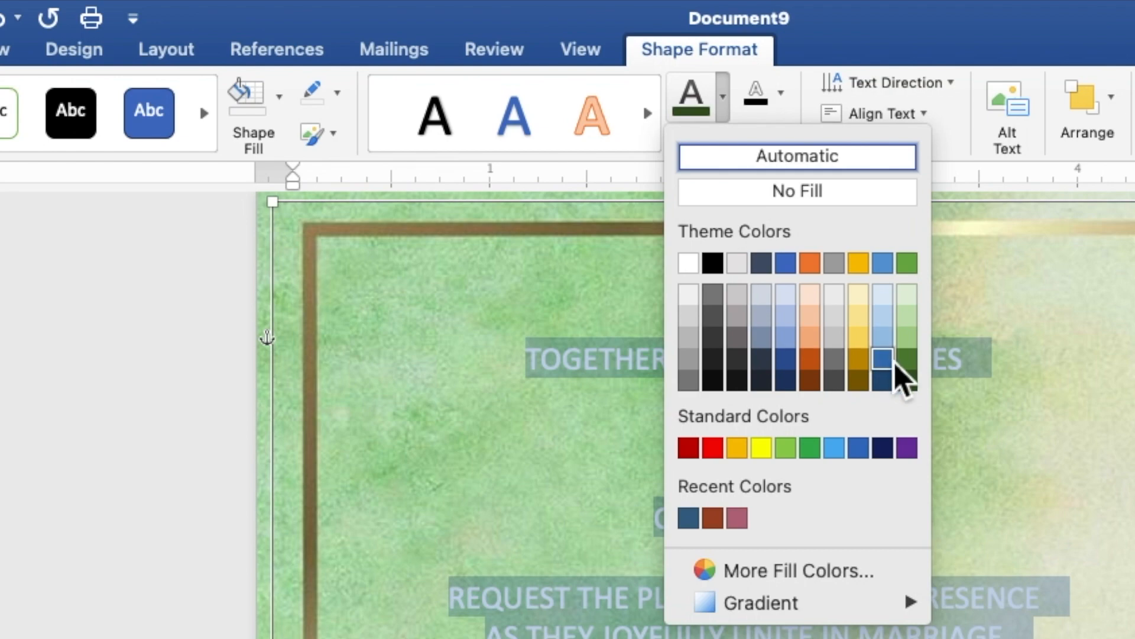
{"action": "left_click", "coordinate": [908, 380]}
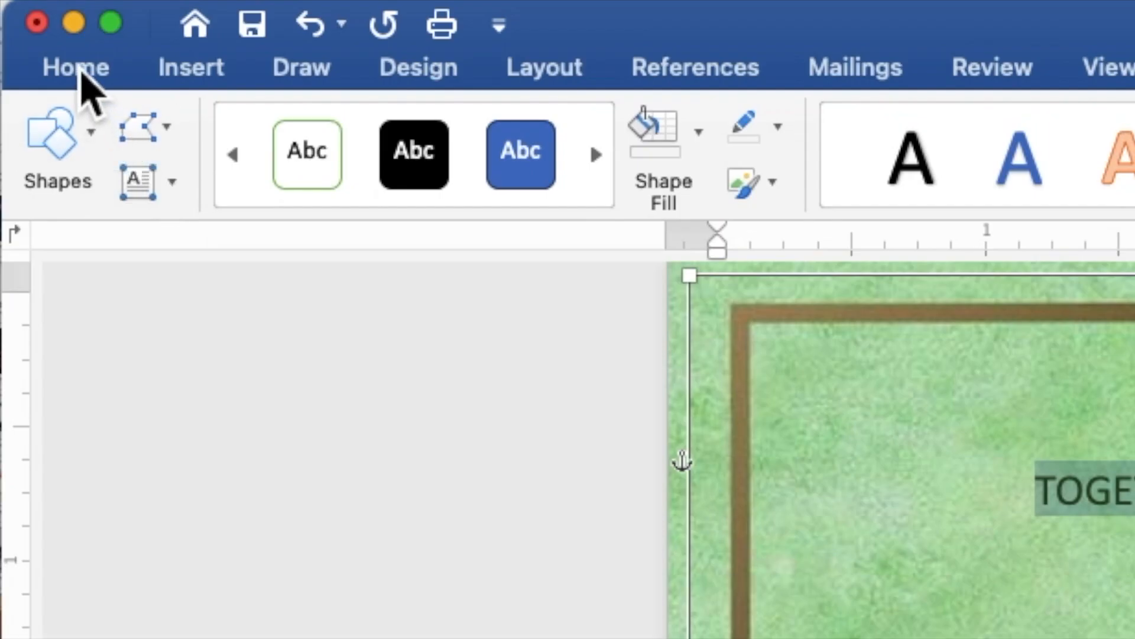
Set the selected invitation text to Times New Roman, 9 pt.
{"action": "left_click", "coordinate": [83, 74]}
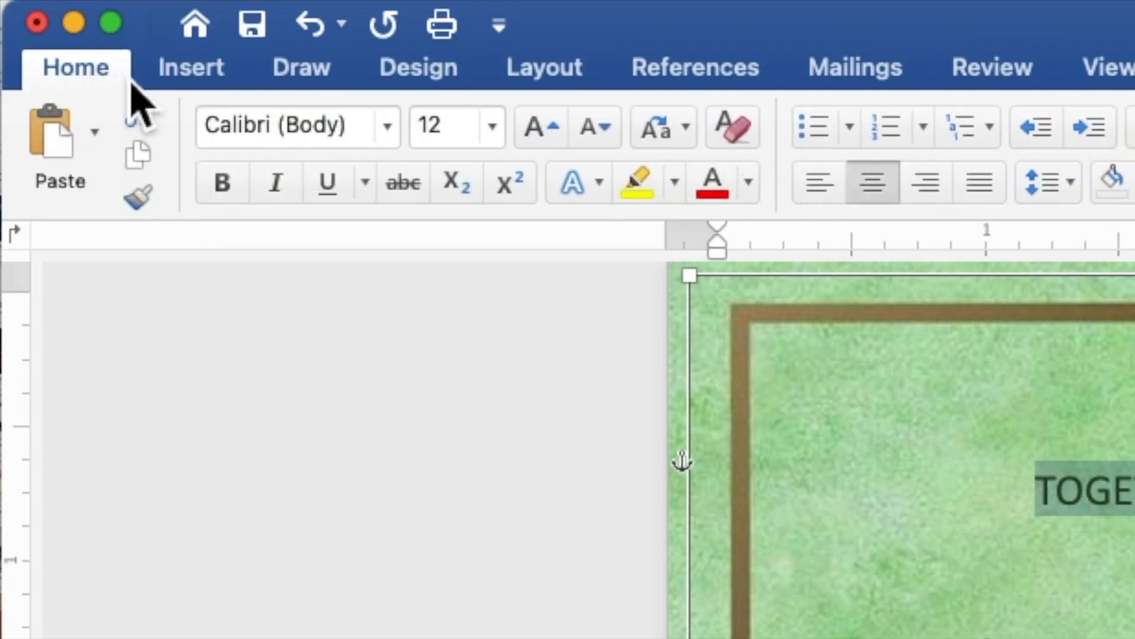
{"action": "left_click", "coordinate": [384, 142]}
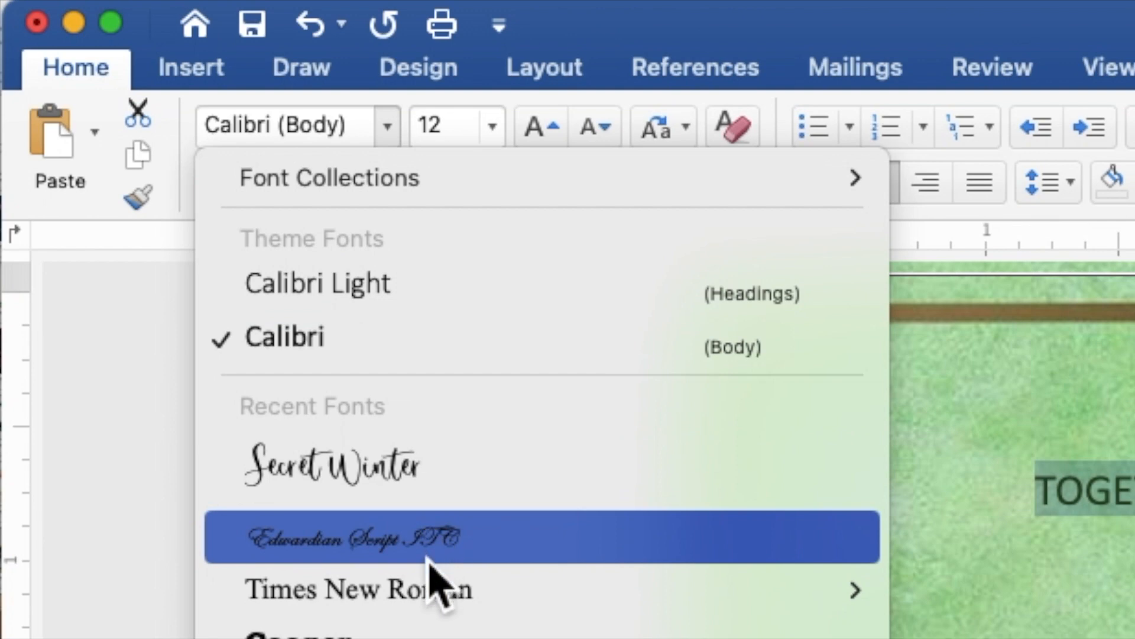
{"action": "mouse_move", "coordinate": [438, 606]}
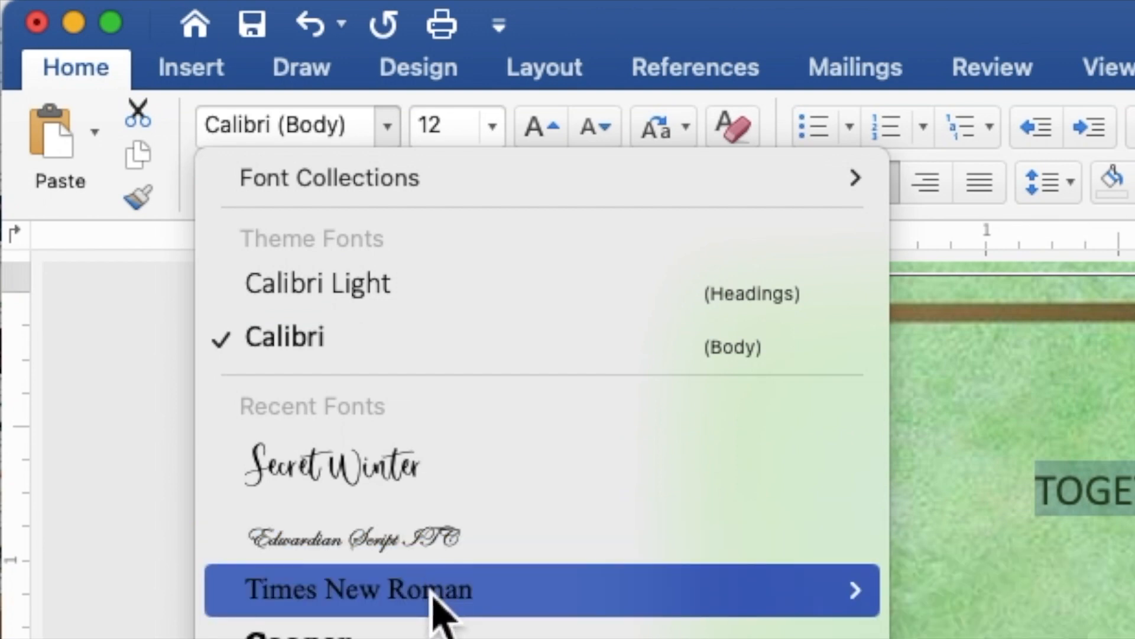
{"action": "left_click", "coordinate": [435, 594]}
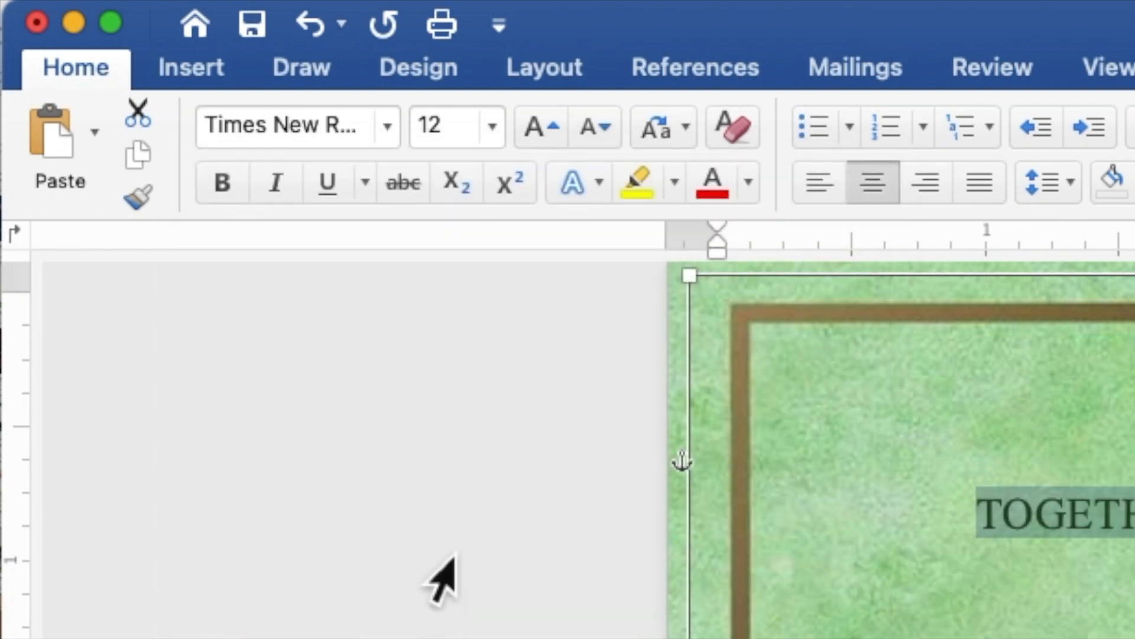
{"action": "left_click", "coordinate": [471, 140]}
{"action": "left_click_drag", "start_coordinate": [442, 133], "coordinate": [408, 126]}
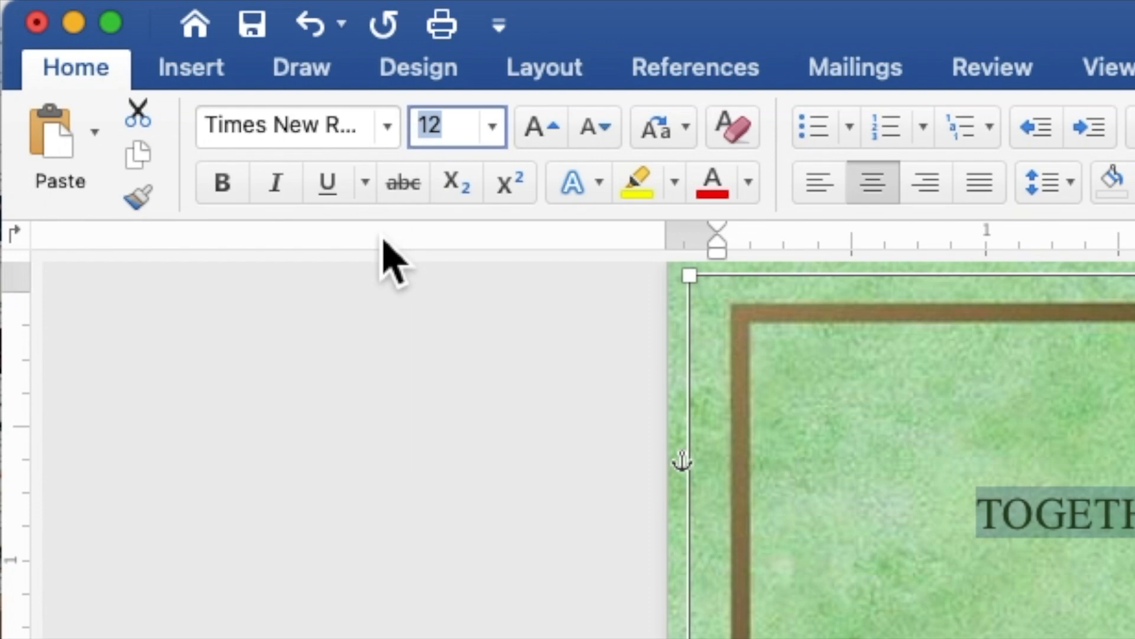
{"action": "type", "text": "9"}
{"action": "key", "text": "Return"}
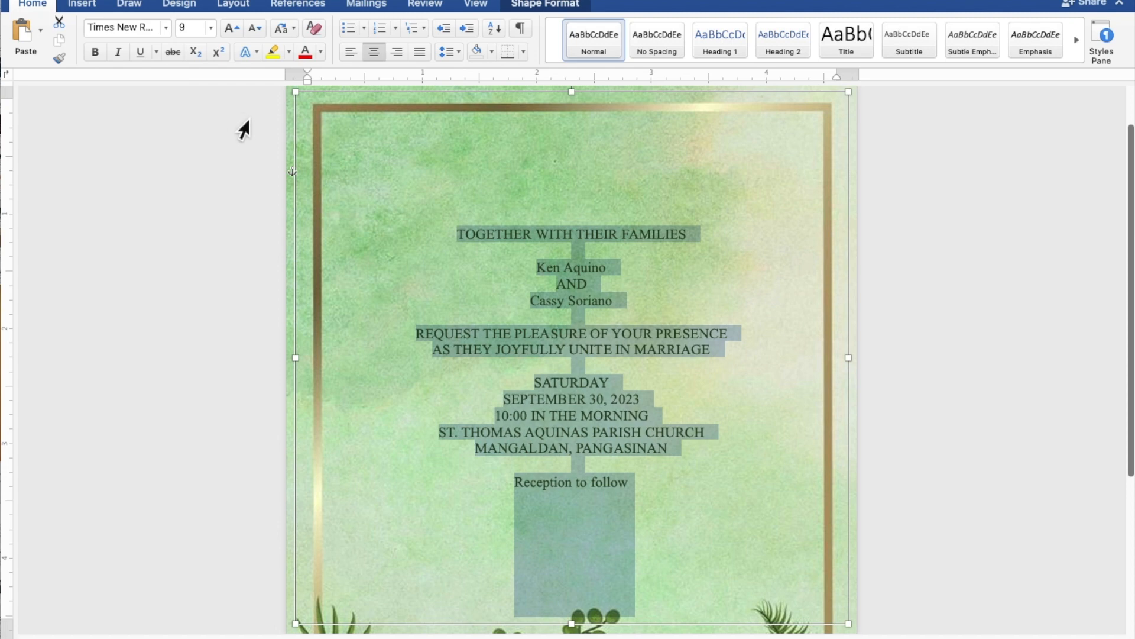
Set both names and 'Reception to follow' to the Secret Winter font at 15 pt.
{"action": "left_click", "coordinate": [609, 269]}
{"action": "left_click_drag", "start_coordinate": [609, 269], "coordinate": [545, 268]}
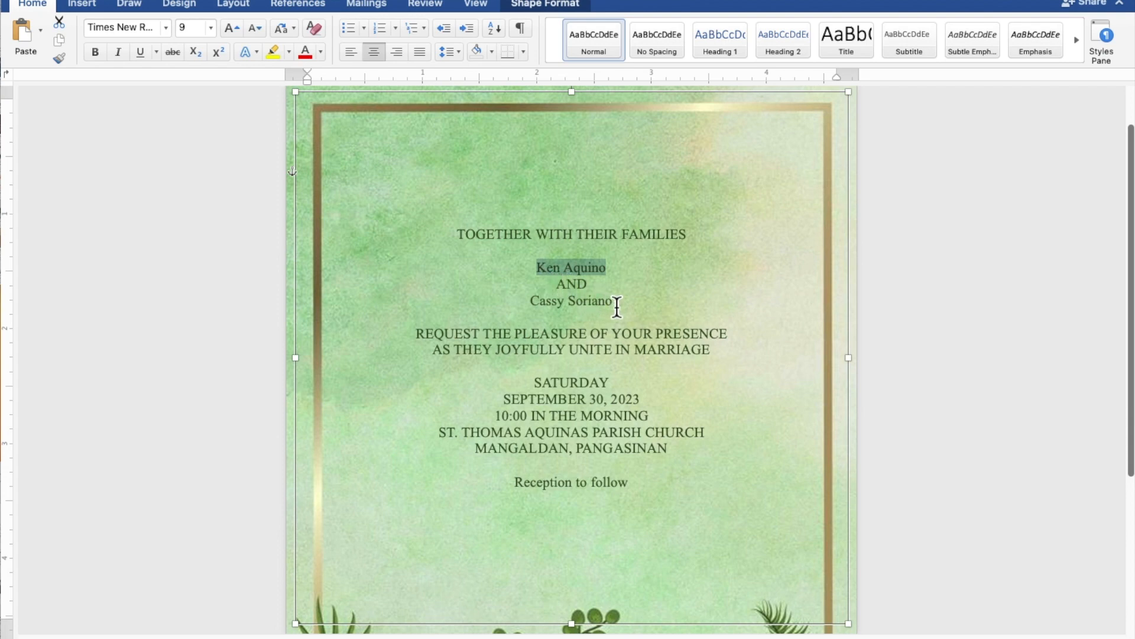
{"action": "left_click_drag", "start_coordinate": [617, 306], "coordinate": [545, 305]}
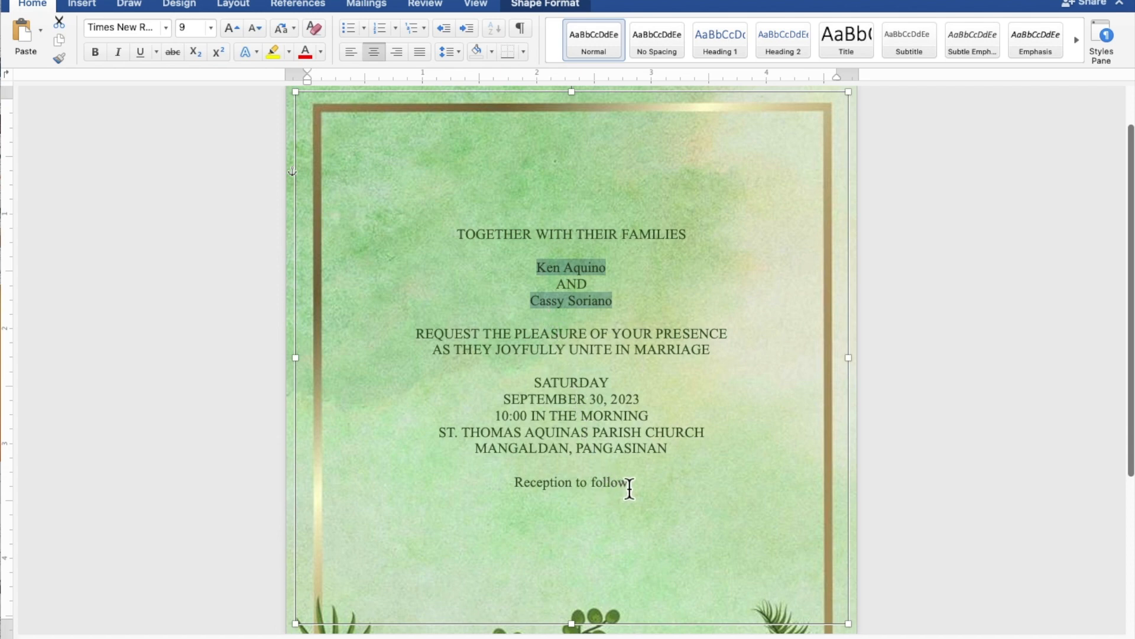
{"action": "left_click_drag", "start_coordinate": [629, 488], "coordinate": [534, 488]}
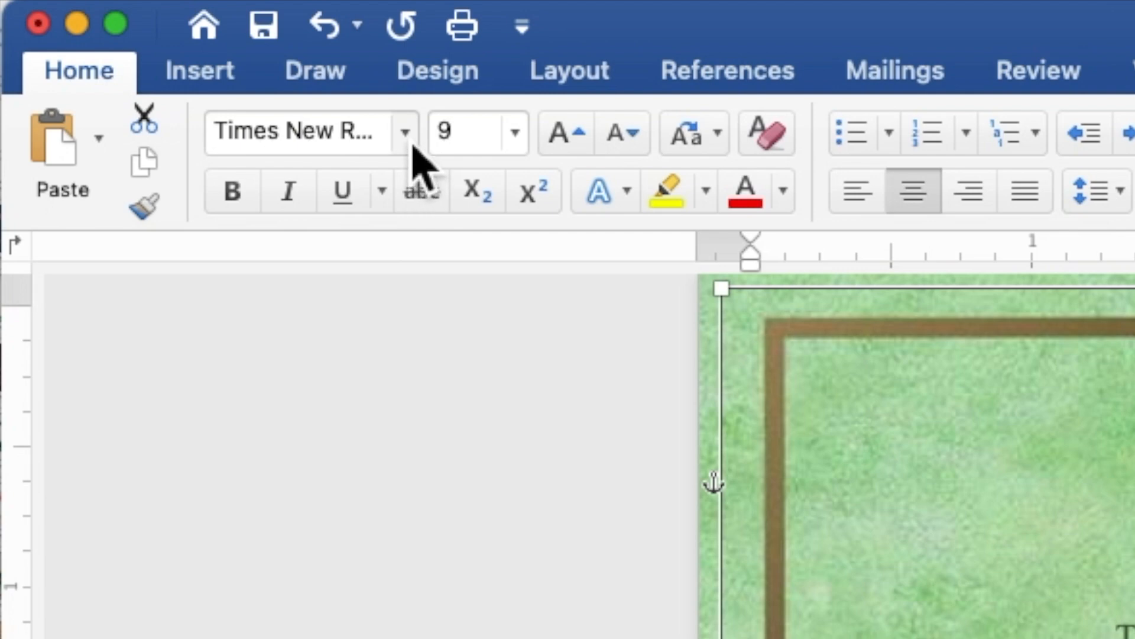
{"action": "left_click", "coordinate": [413, 147]}
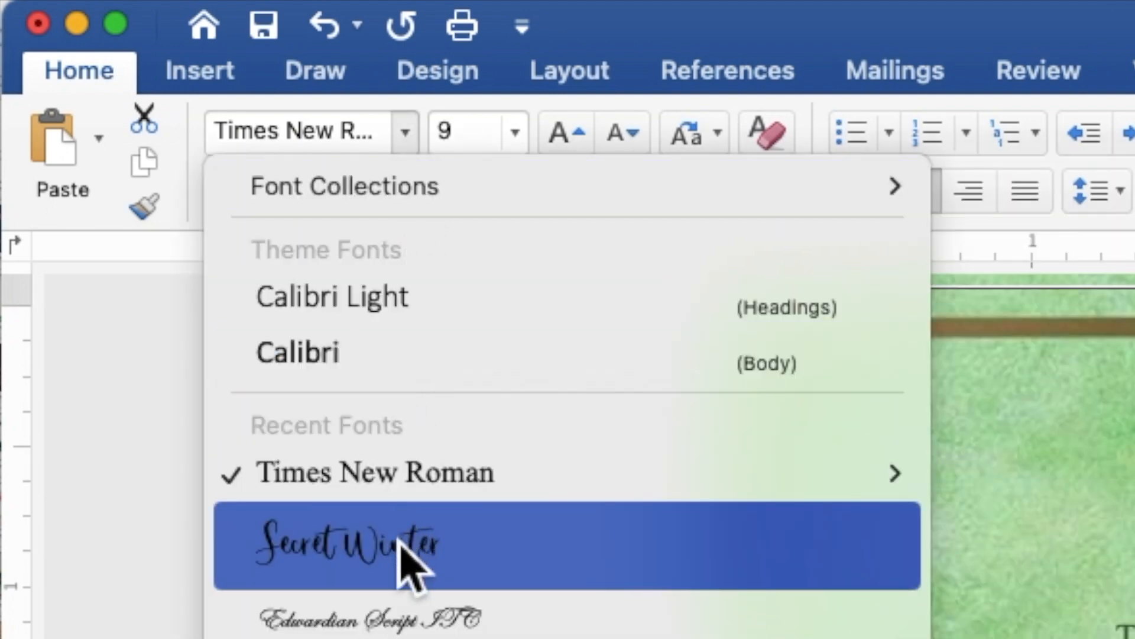
{"action": "left_click", "coordinate": [408, 556]}
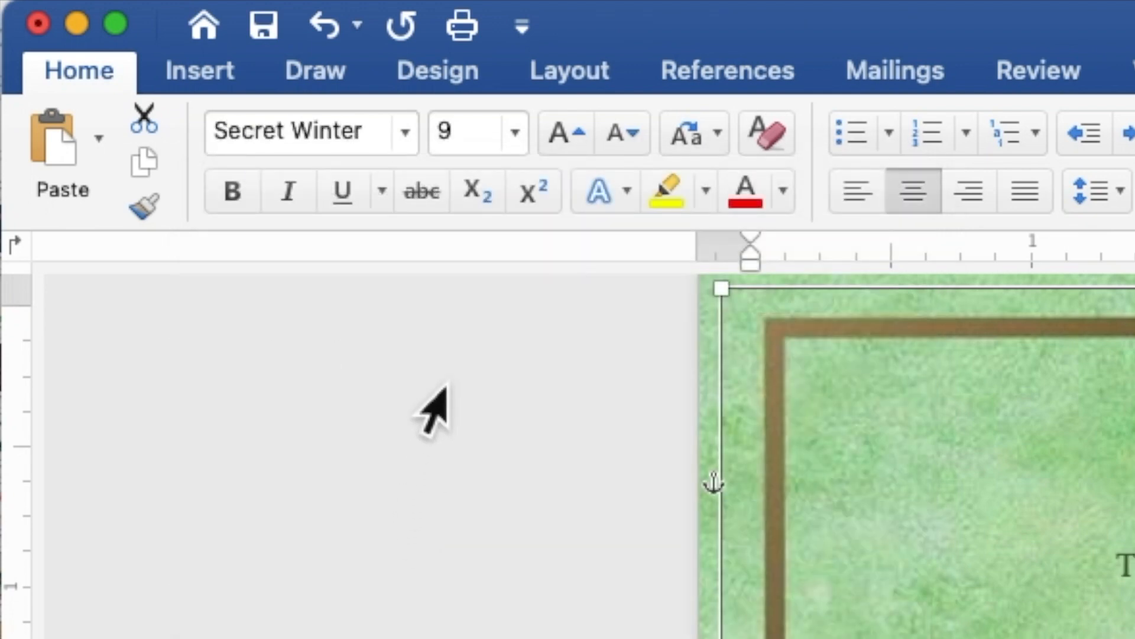
{"action": "left_click", "coordinate": [455, 148]}
{"action": "left_click_drag", "start_coordinate": [454, 148], "coordinate": [438, 147]}
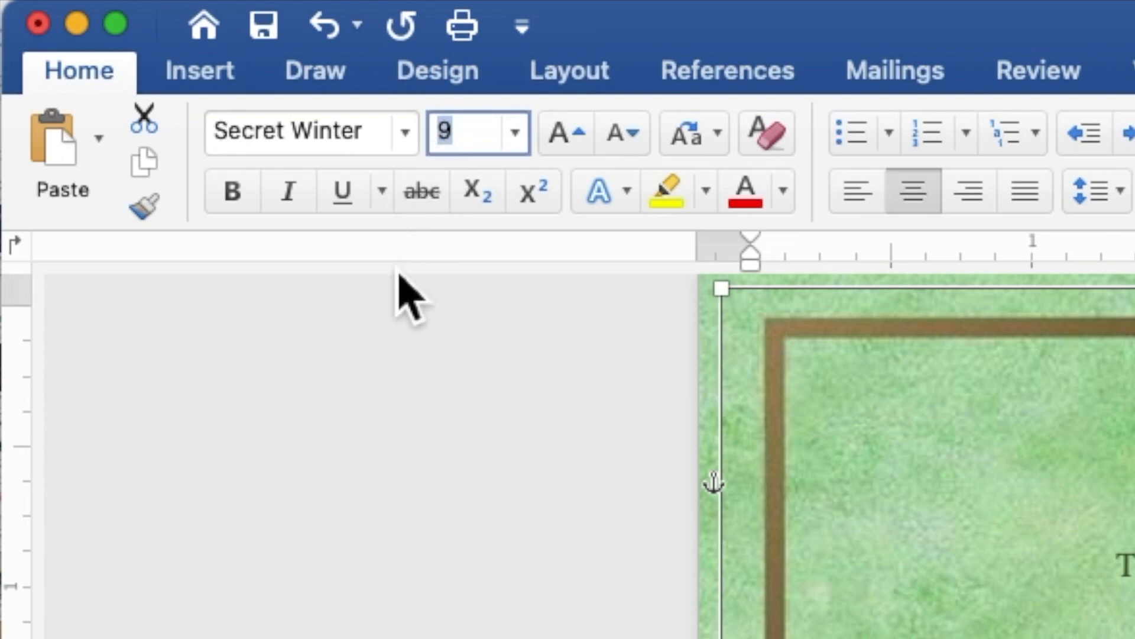
{"action": "type", "text": "15"}
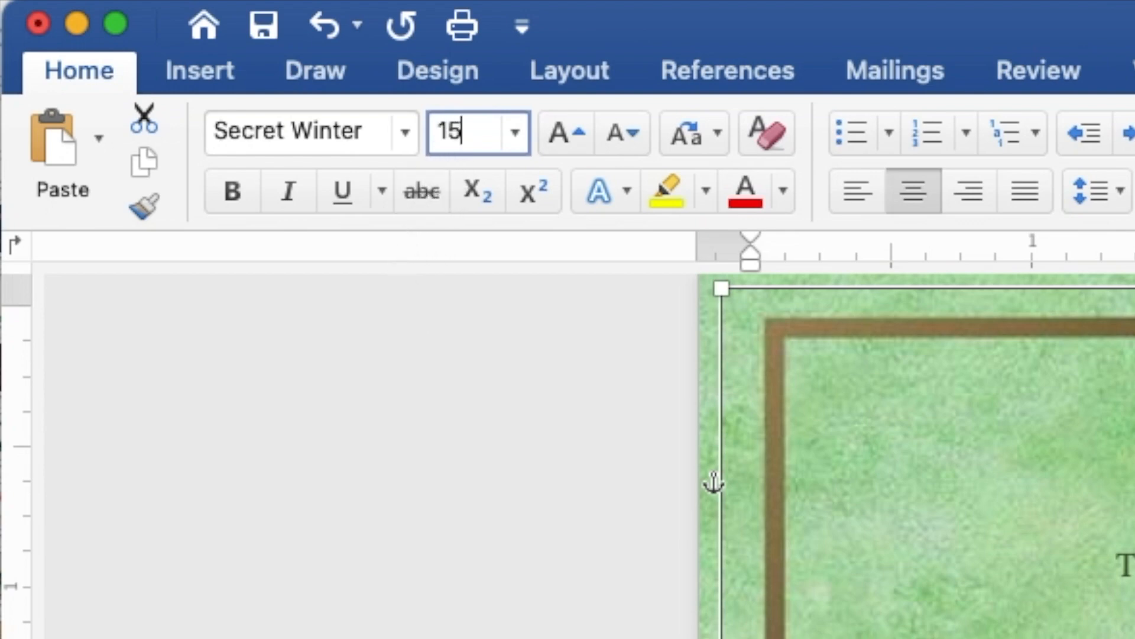
{"action": "key", "text": "Return"}
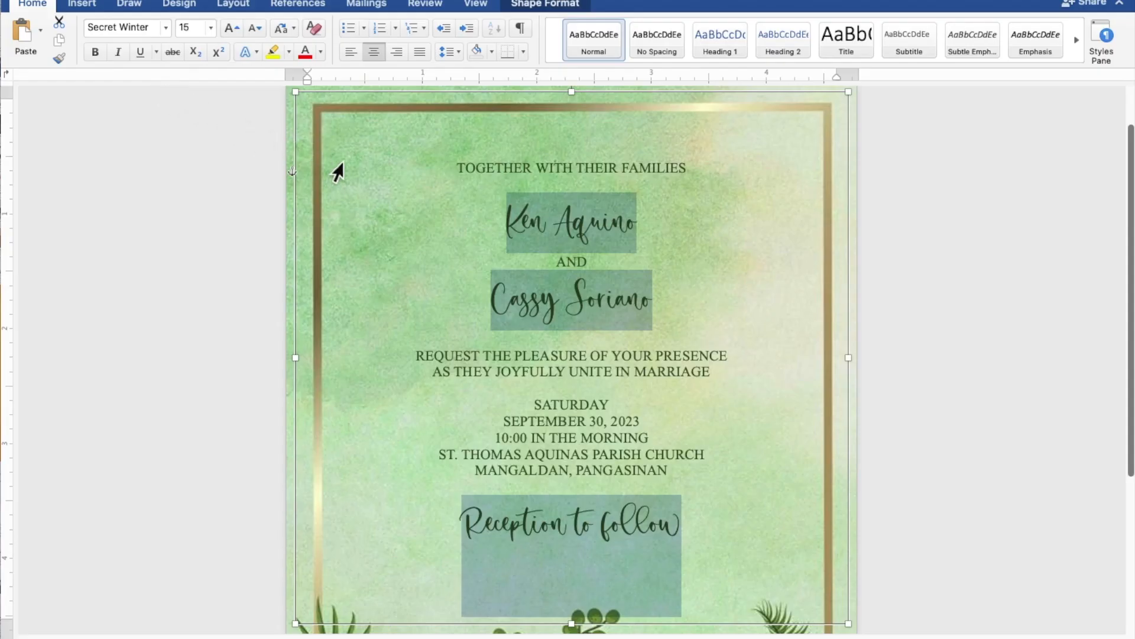
Select only the couple's two names.
{"action": "left_click", "coordinate": [614, 234]}
{"action": "left_click_drag", "start_coordinate": [638, 229], "coordinate": [520, 228]}
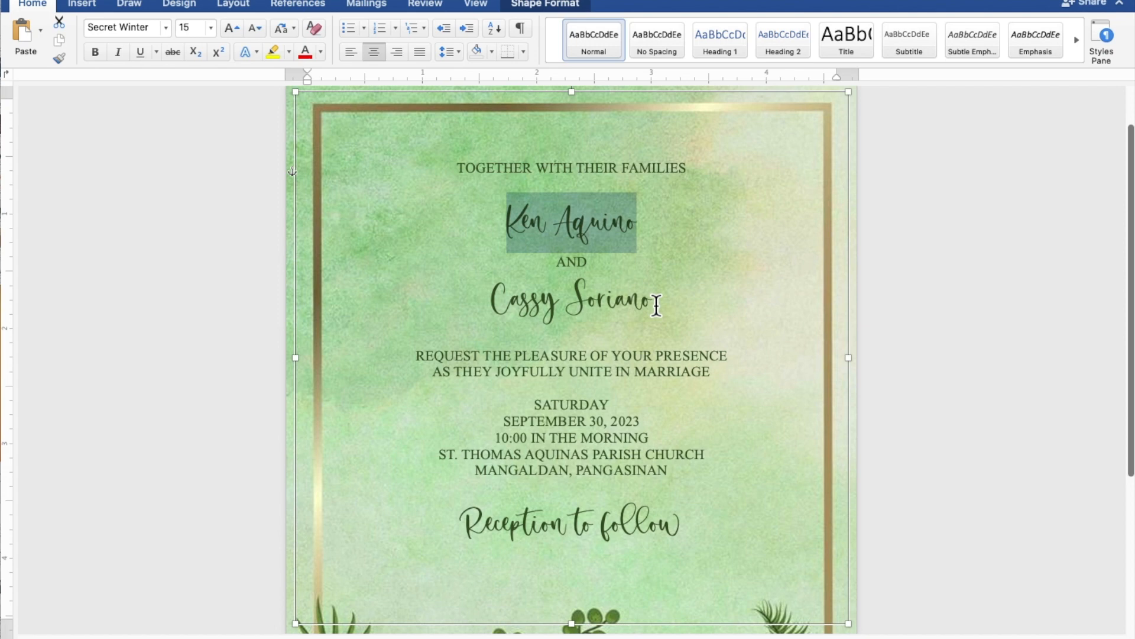
{"action": "left_click_drag", "start_coordinate": [656, 304], "coordinate": [529, 302]}
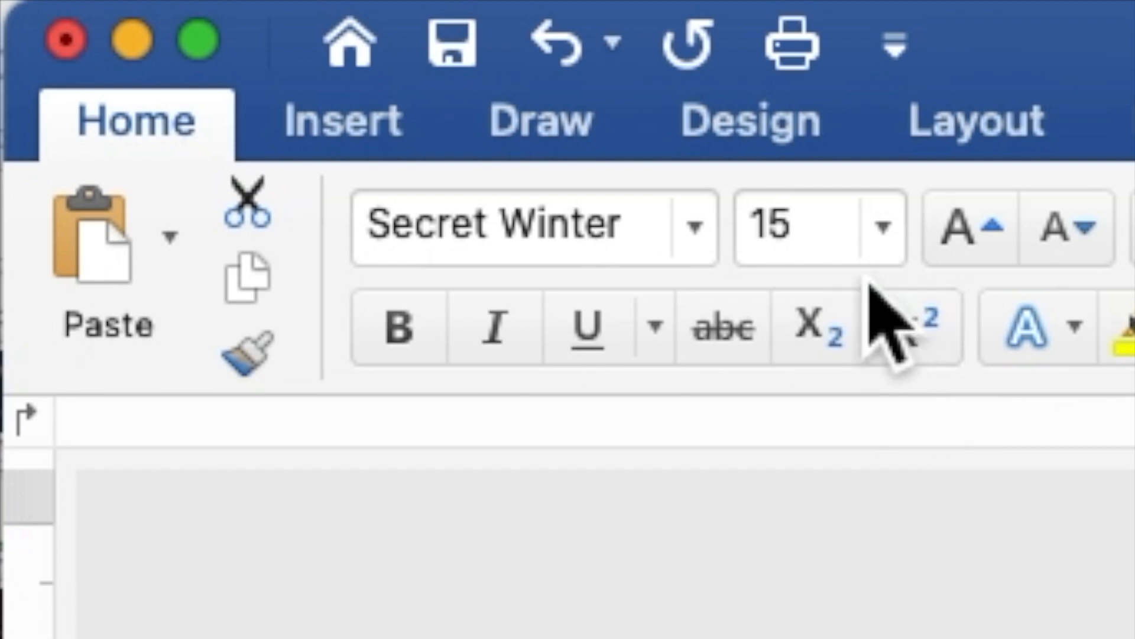
Change the selected names' font size from 15 to 25 pt.
{"action": "left_click", "coordinate": [194, 31]}
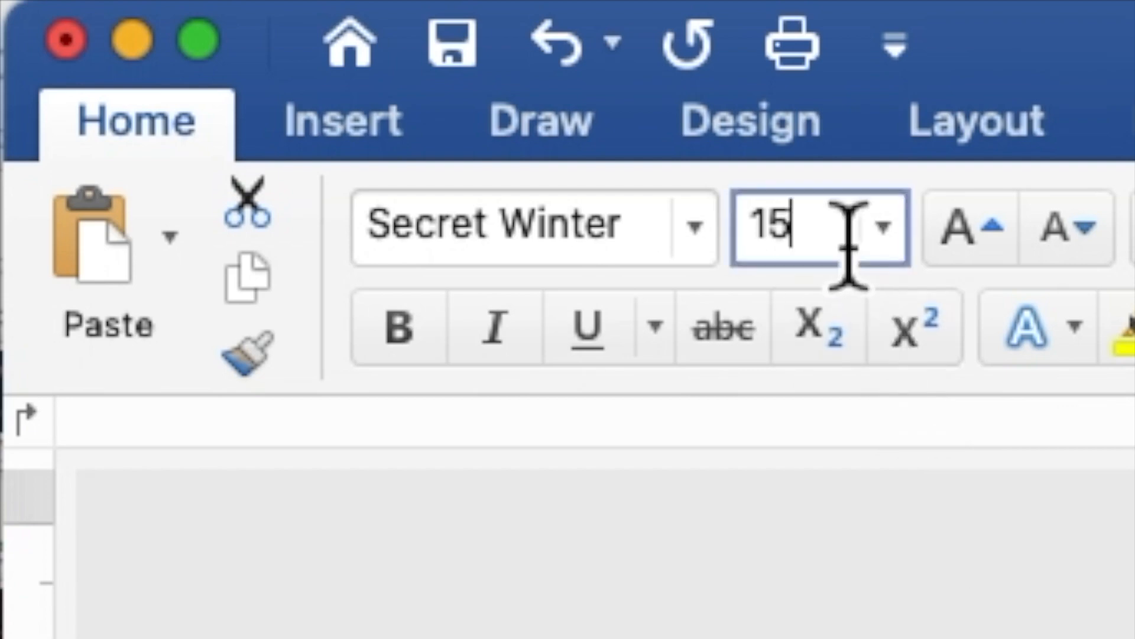
{"action": "left_click_drag", "start_coordinate": [815, 248], "coordinate": [758, 260]}
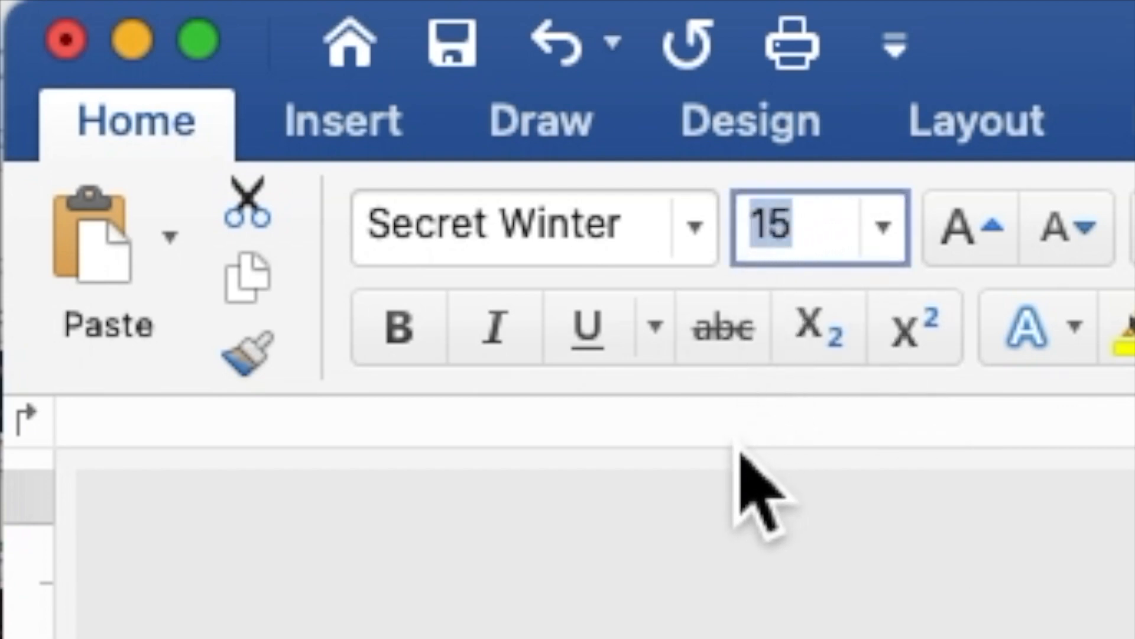
{"action": "type", "text": "25"}
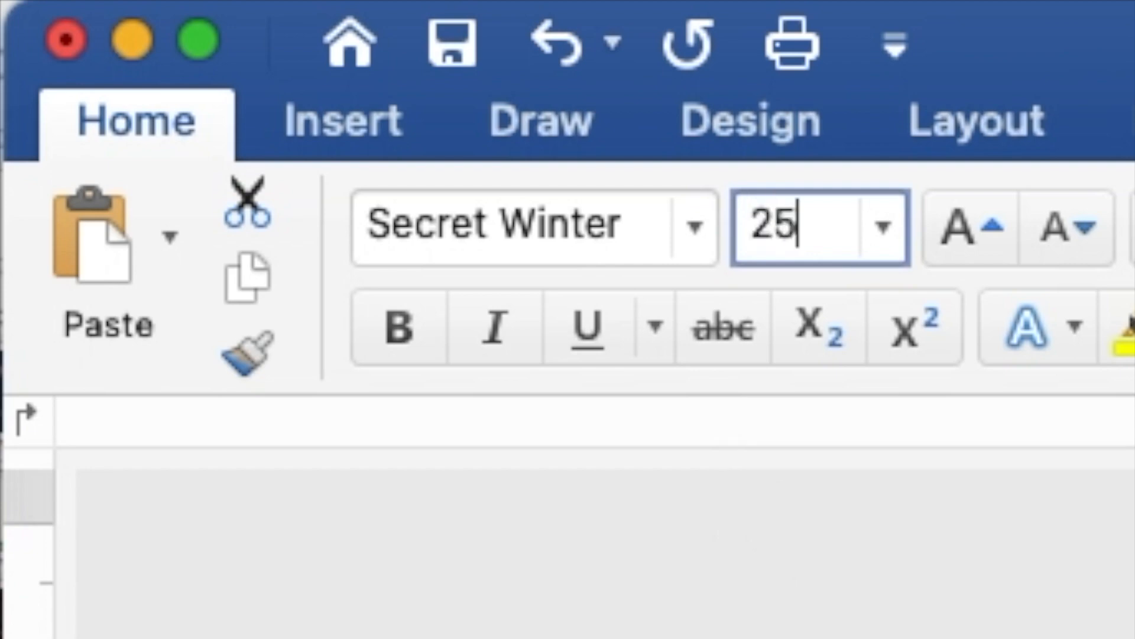
{"action": "key", "text": "Return"}
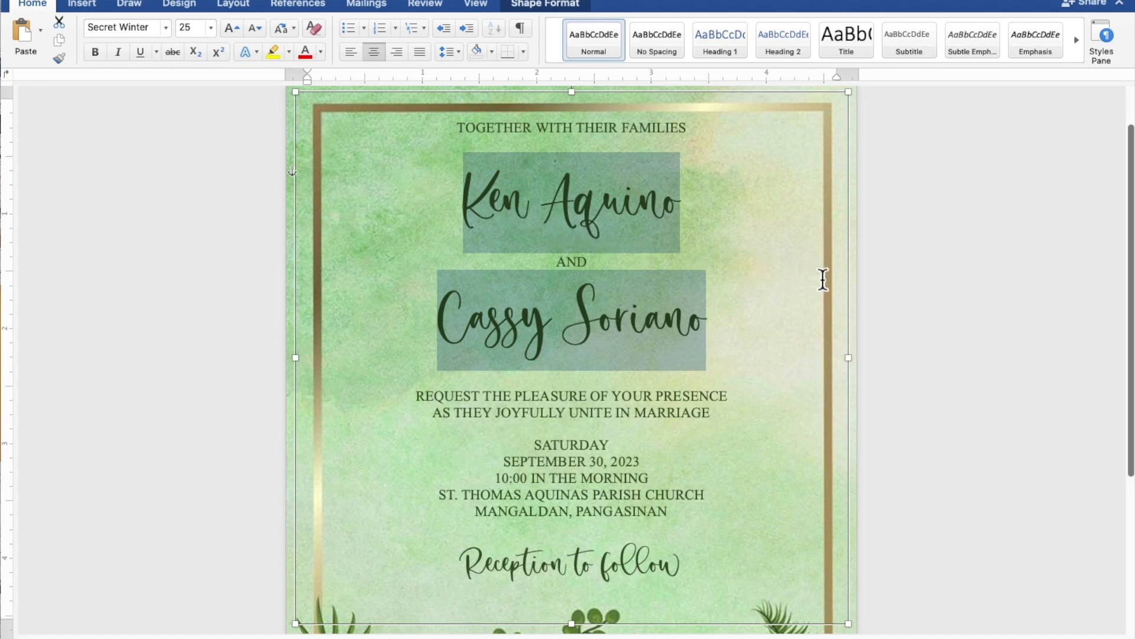
Nudge the text box down three steps so the wording sits lower within the gold frame.
{"action": "scroll", "coordinate": [823, 280], "scroll_direction": "down", "scroll_amount": 5}
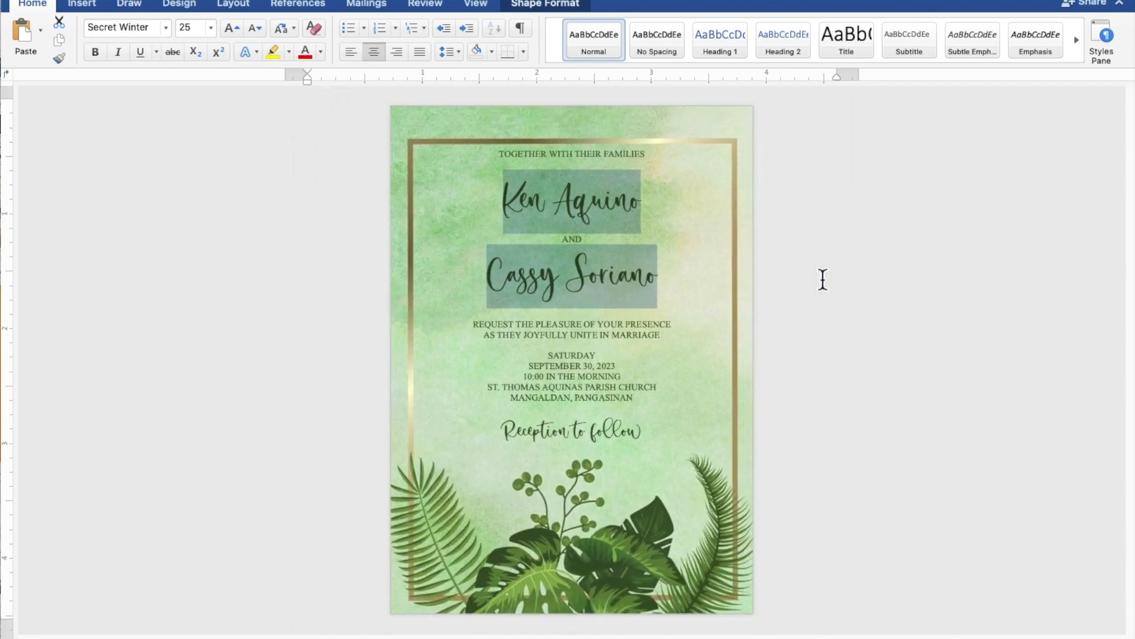
{"action": "left_click", "coordinate": [708, 145]}
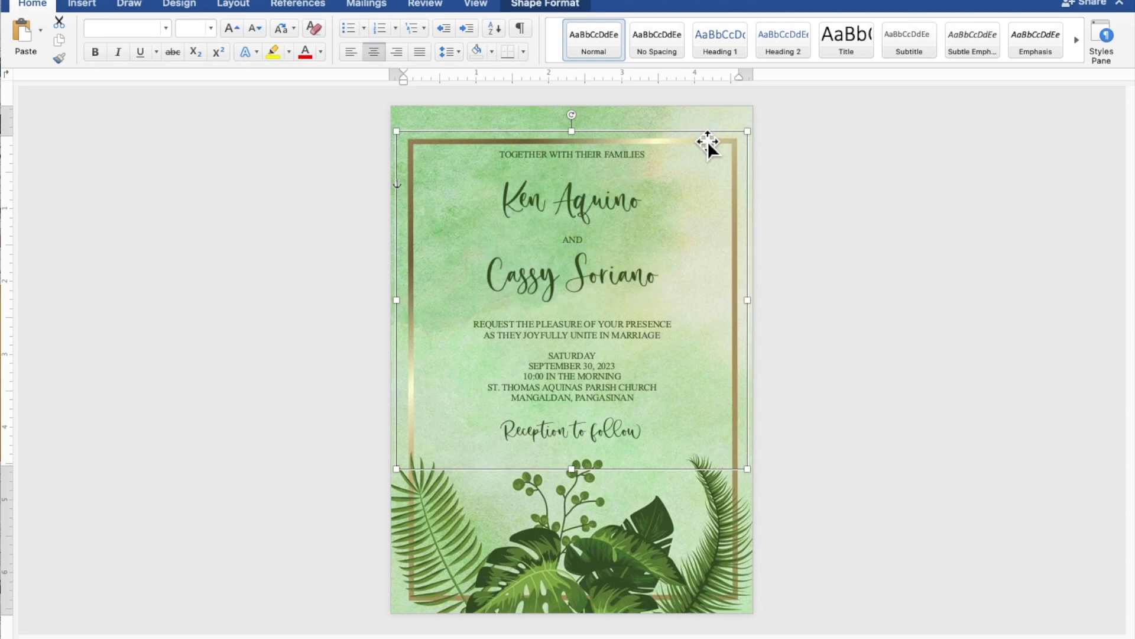
{"action": "key", "text": "Down"}
{"action": "key", "text": "Down"}
{"action": "key", "text": "Down"}
{"action": "key", "text": "Down"}
{"action": "key", "text": "Down"}
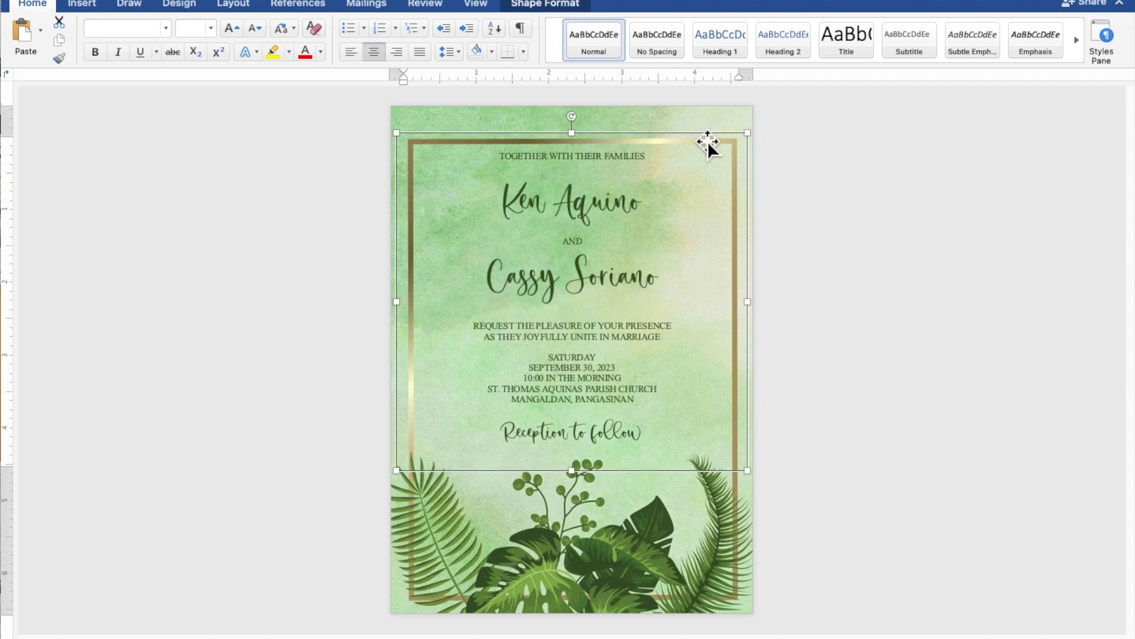
{"action": "key", "text": "Down"}
{"action": "key", "text": "Down"}
{"action": "key", "text": "Down"}
{"action": "key", "text": "Down"}
{"action": "key", "text": "Down"}
{"action": "key", "text": "Down"}
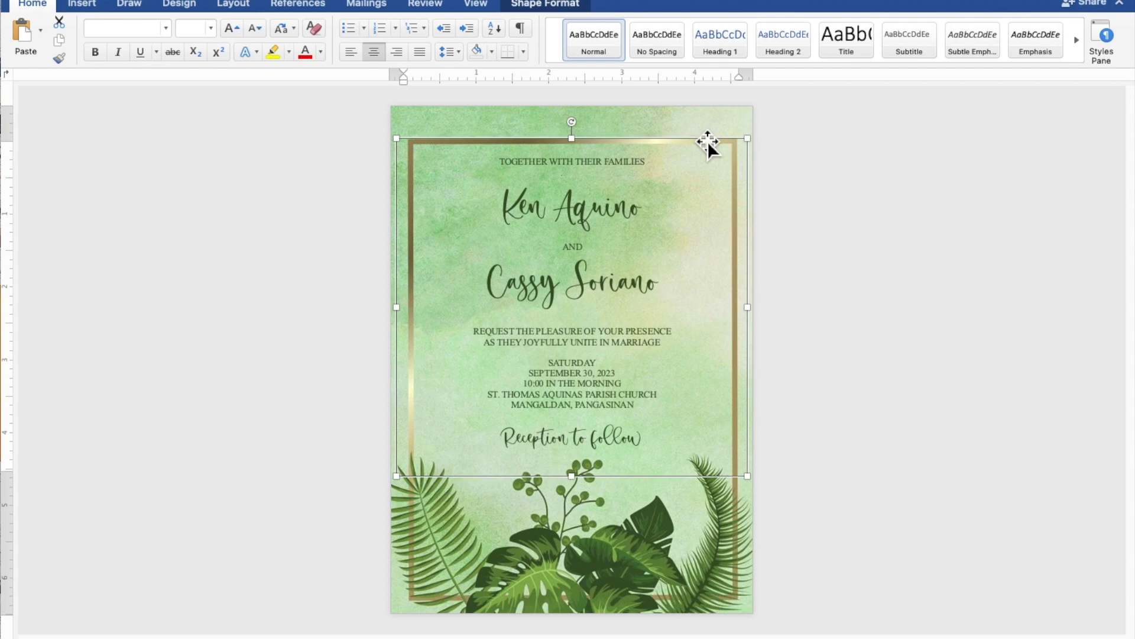
{"action": "key", "text": "Down"}
{"action": "key", "text": "Down"}
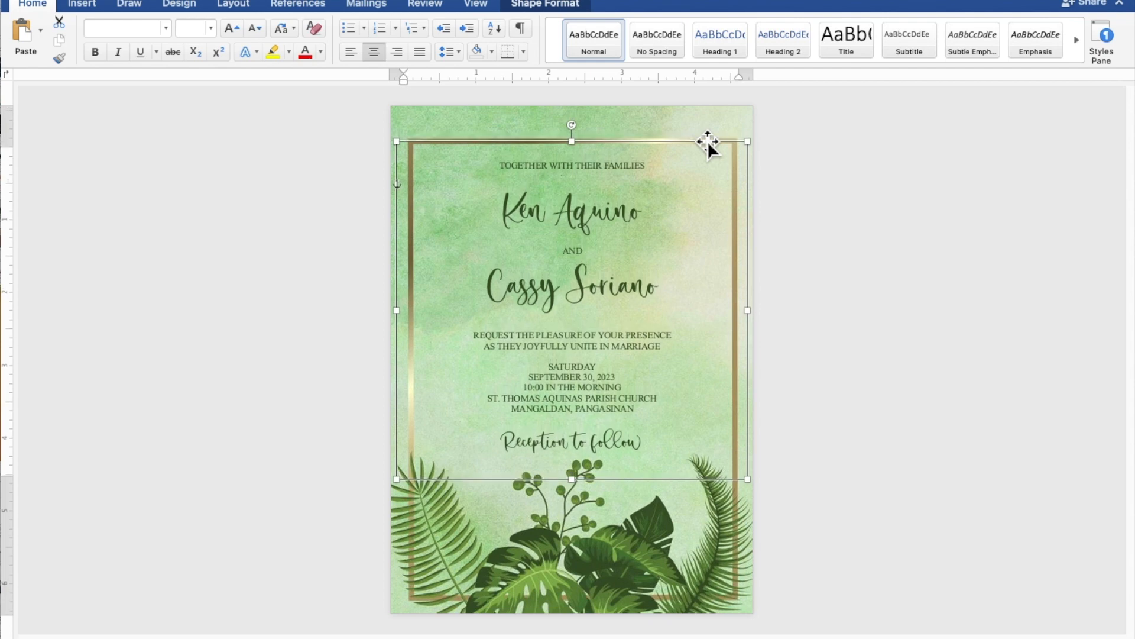
{"action": "left_click", "coordinate": [931, 209]}
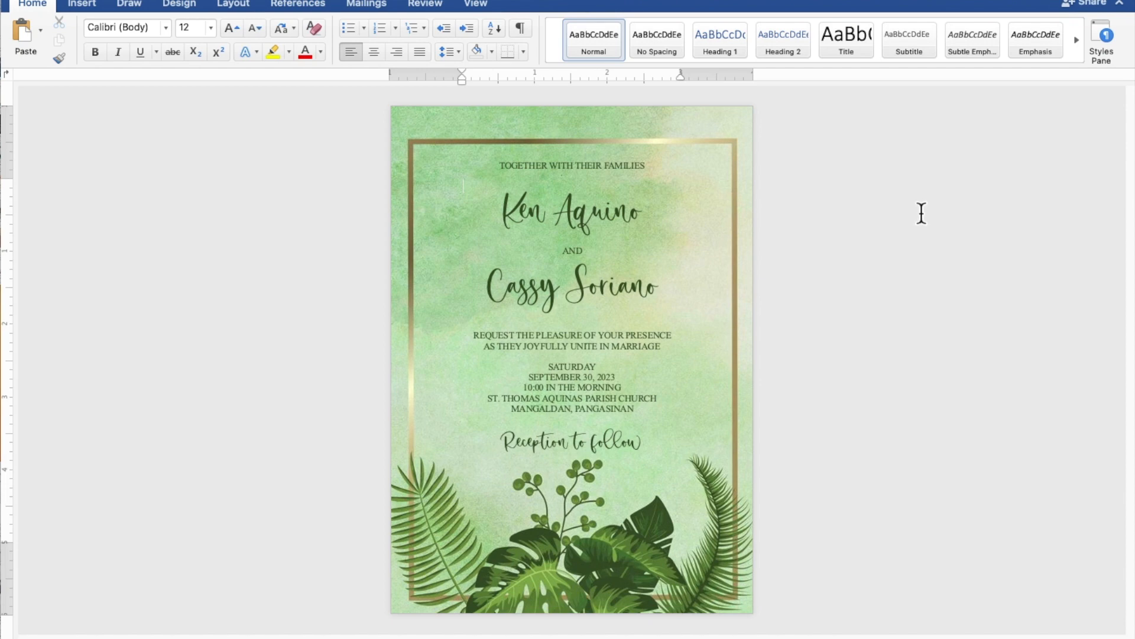